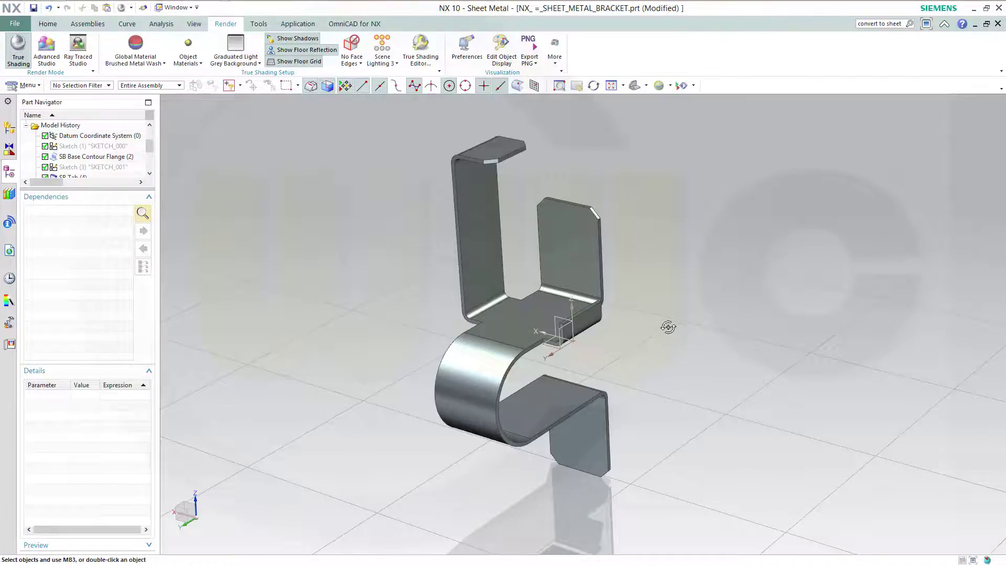
# Orbit the finished bracket demo part to show it from another side
pyautogui.moveTo(667, 325)
pyautogui.mouseDown(button='middle')
pyautogui.moveTo(690, 330)
pyautogui.moveTo(670, 333)
pyautogui.moveTo(659, 316)
pyautogui.moveTo(668, 333)
pyautogui.moveTo(716, 337)
pyautogui.moveTo(651, 306)
pyautogui.moveTo(627, 320)
pyautogui.moveTo(632, 332)
pyautogui.moveTo(611, 292)
pyautogui.moveTo(656, 312)
pyautogui.mouseUp(button='middle')
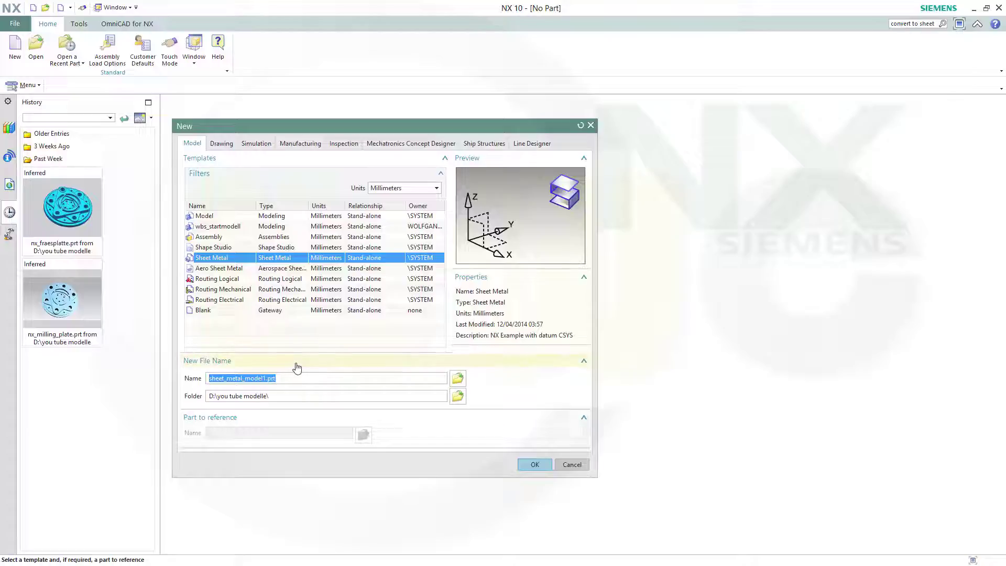
# Name the new Sheet Metal part nx_10_sheet_metal_bracket
pyautogui.write('NX_!=')
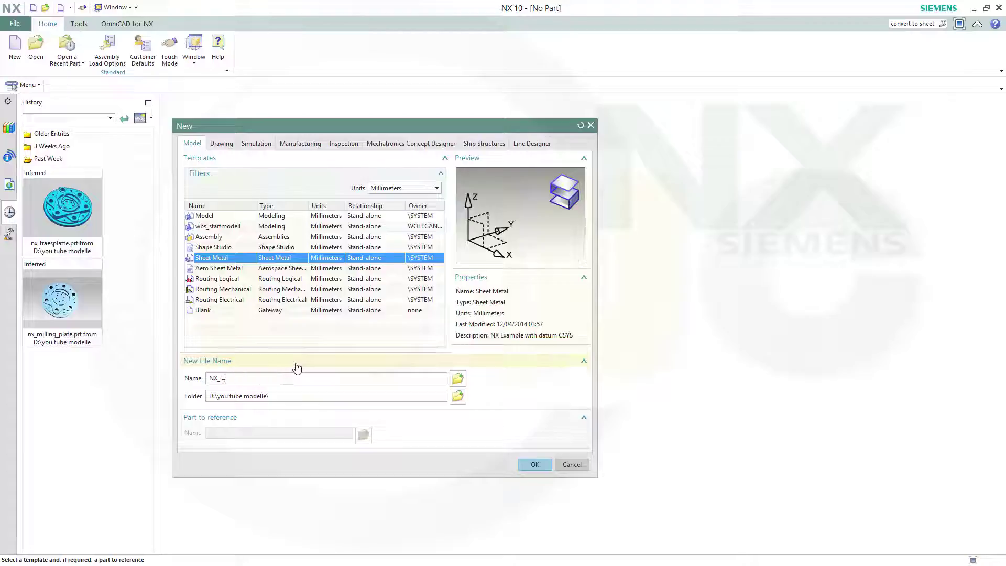
pyautogui.press('capslock')
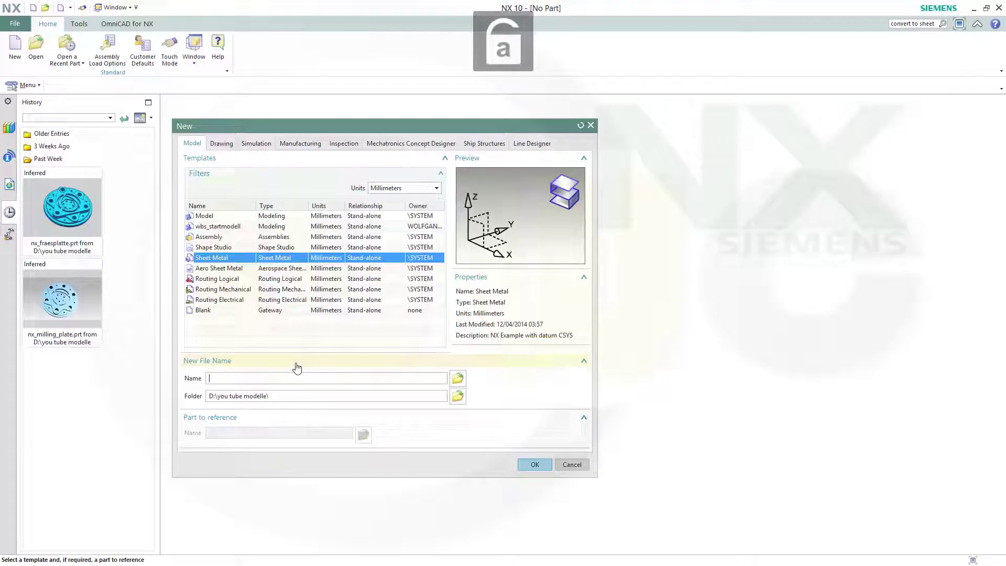
pyautogui.write('x_10_sheet_m')
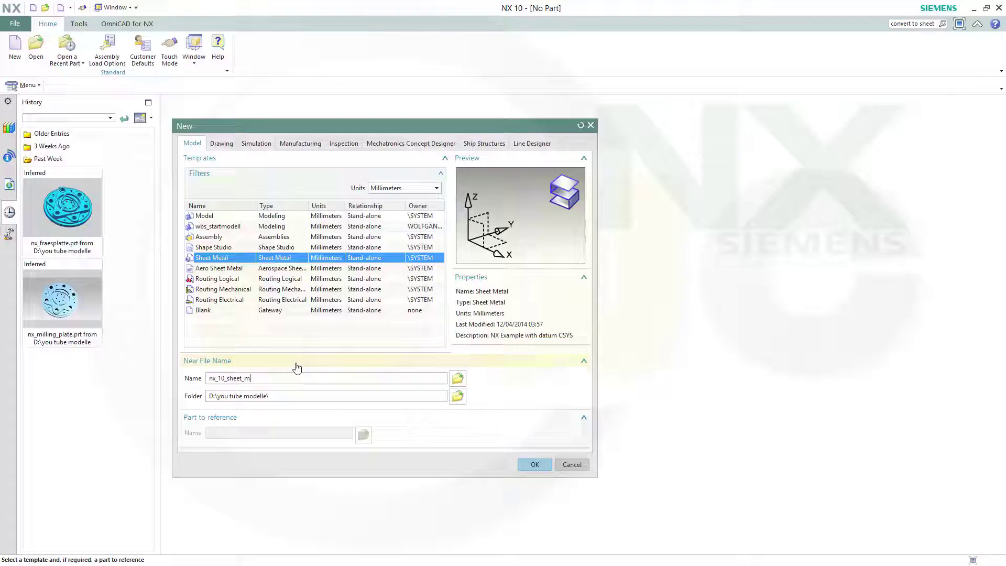
pyautogui.write('a')
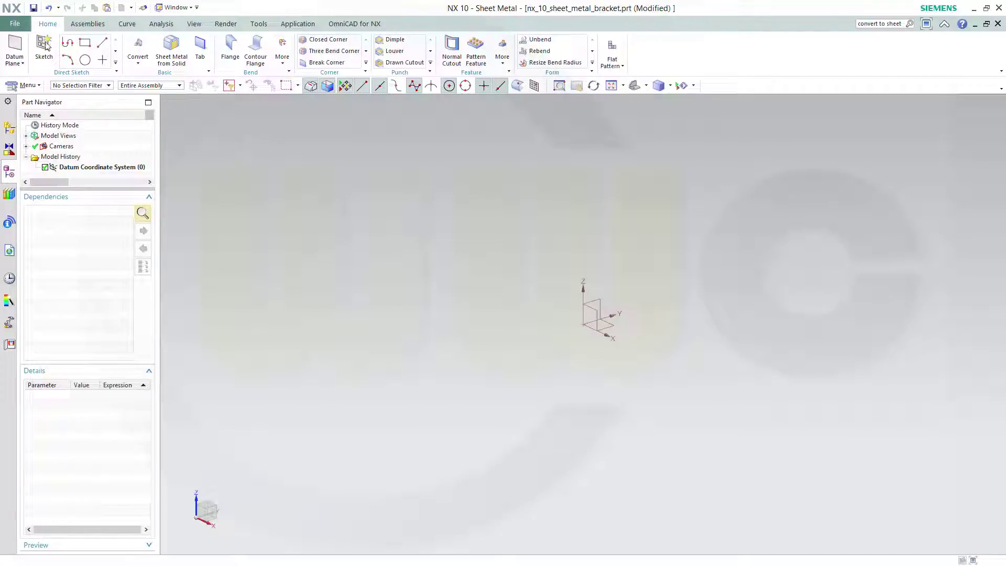
# Set sheet metal preferences to Material Selection using Aluminum_6061
pyautogui.click(15, 24)
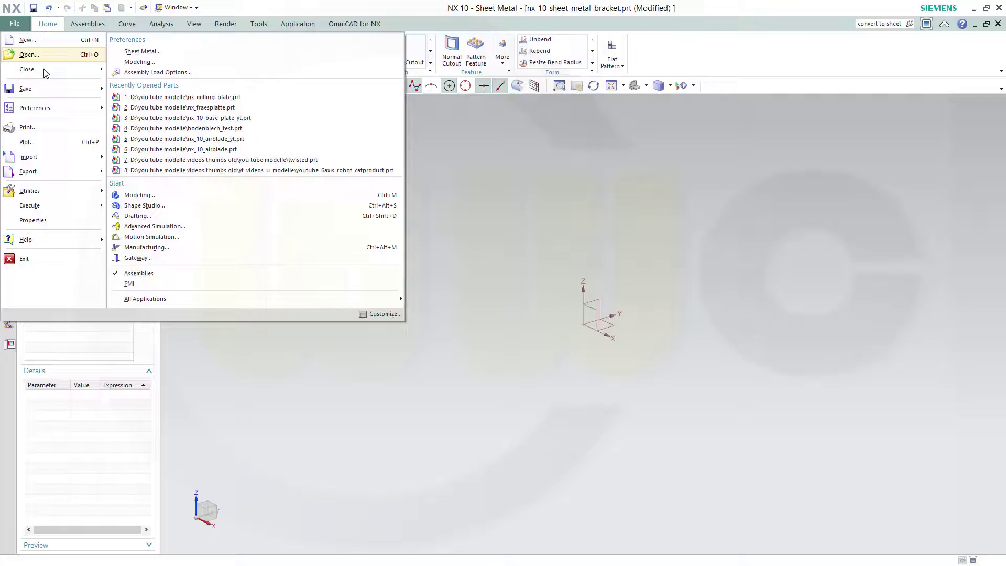
pyautogui.moveTo(54, 112)
pyautogui.click(146, 42)
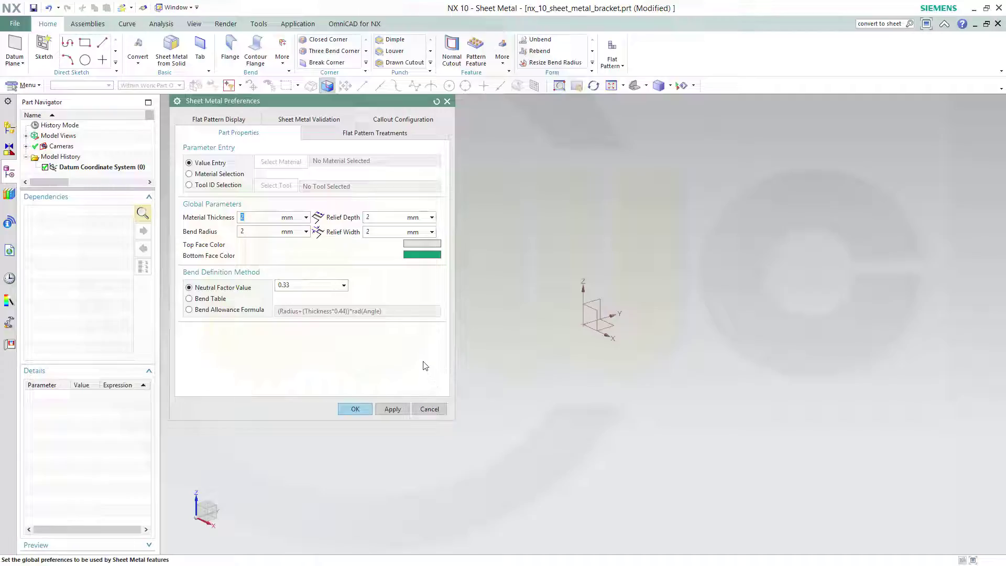
pyautogui.click(190, 174)
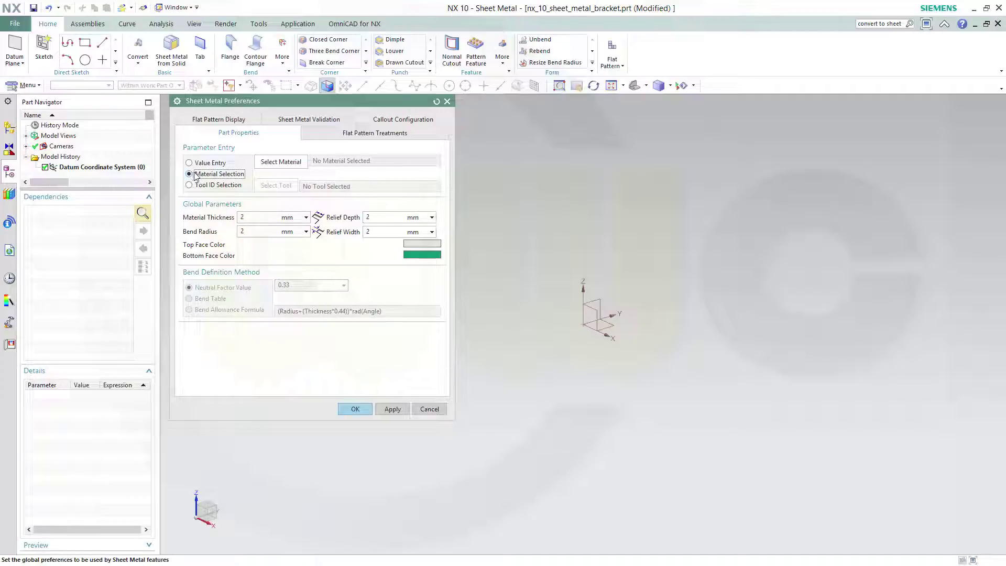
pyautogui.click(271, 162)
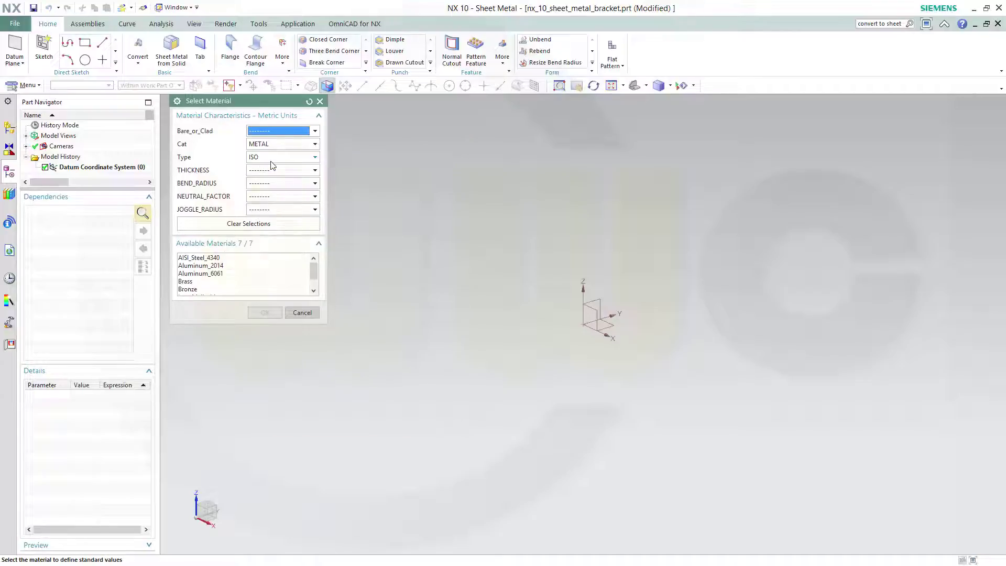
pyautogui.click(214, 273)
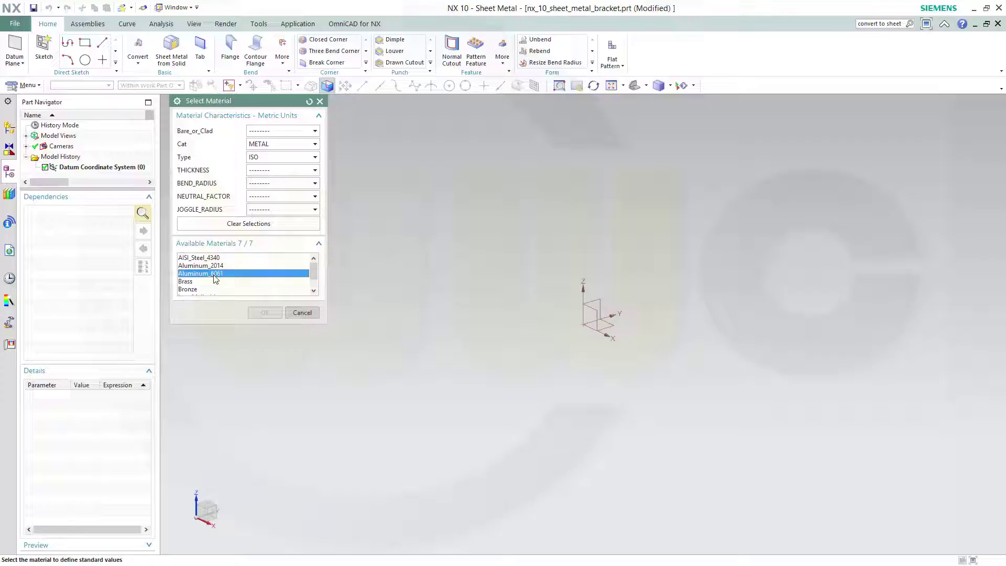
pyautogui.click(272, 314)
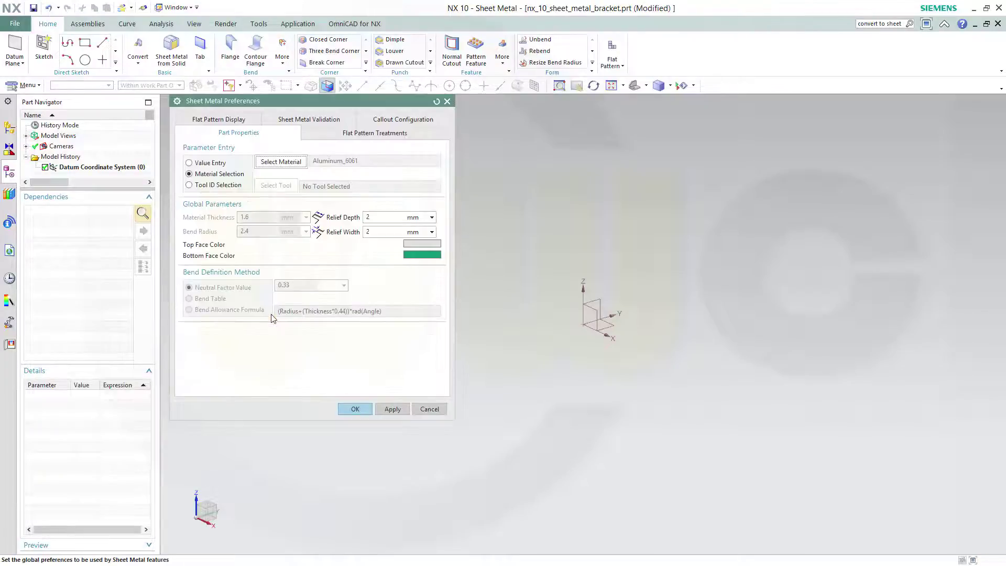
pyautogui.click(356, 409)
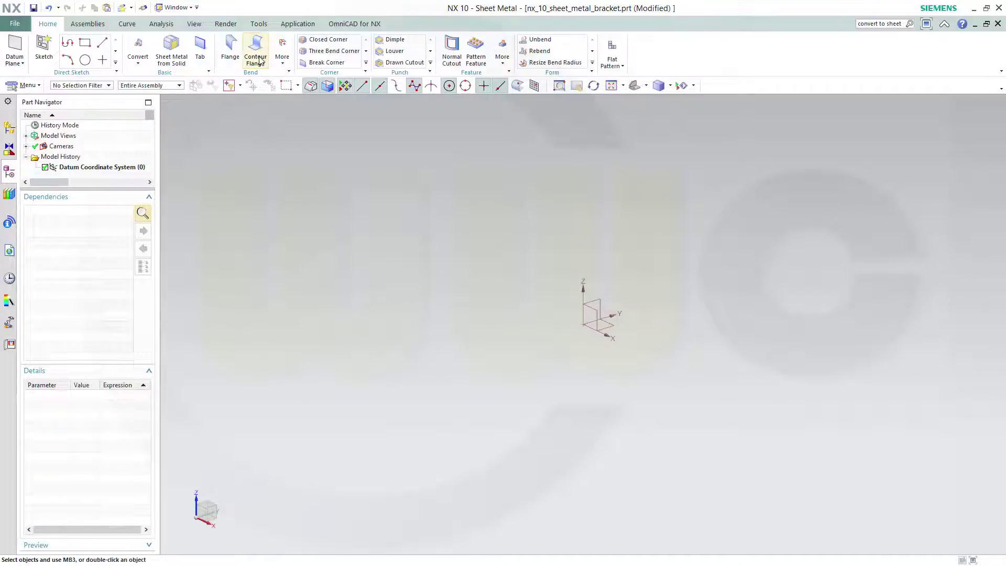
# Create a new sketch on a plane of the datum coordinate system
pyautogui.click(44, 46)
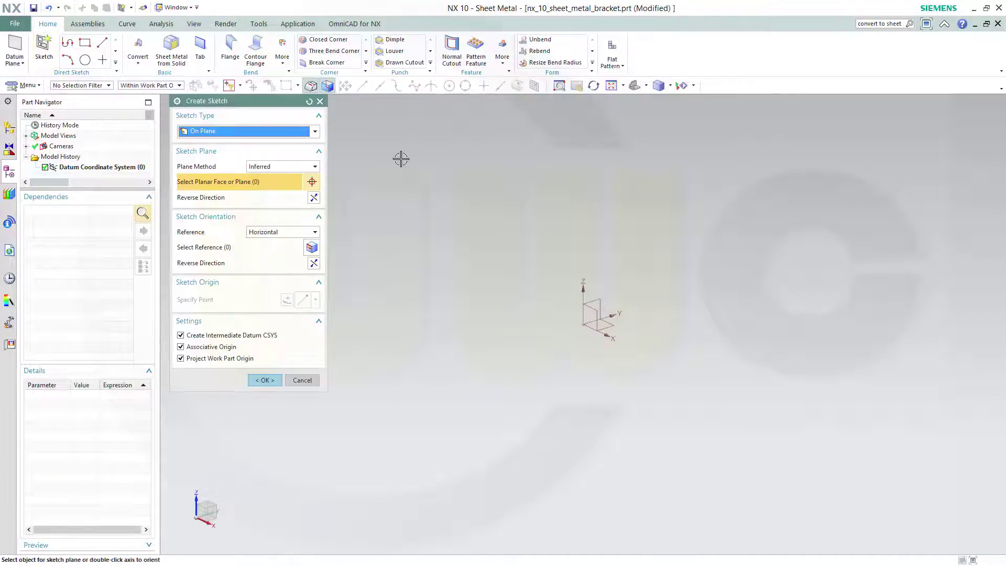
pyautogui.click(596, 300)
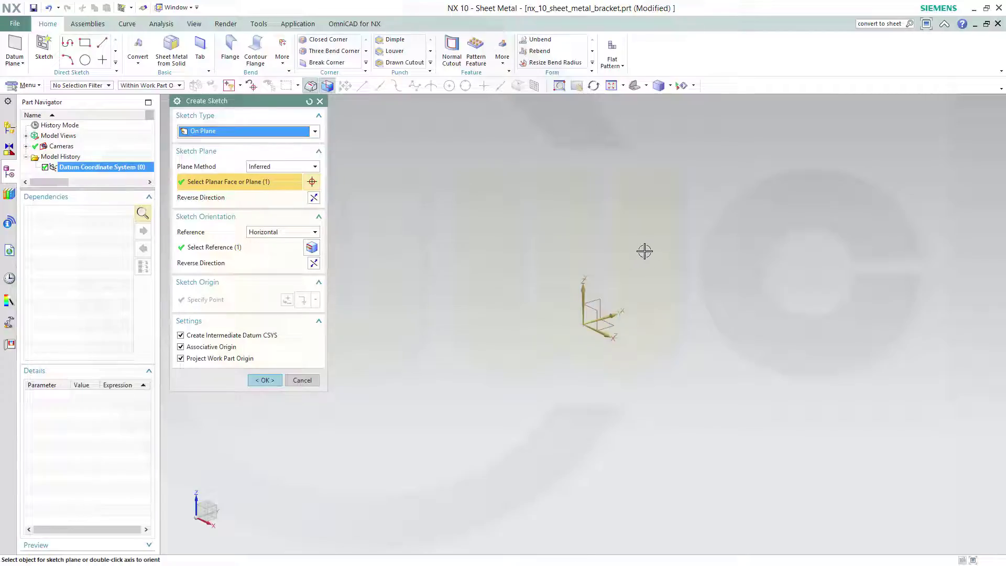
pyautogui.click(265, 380)
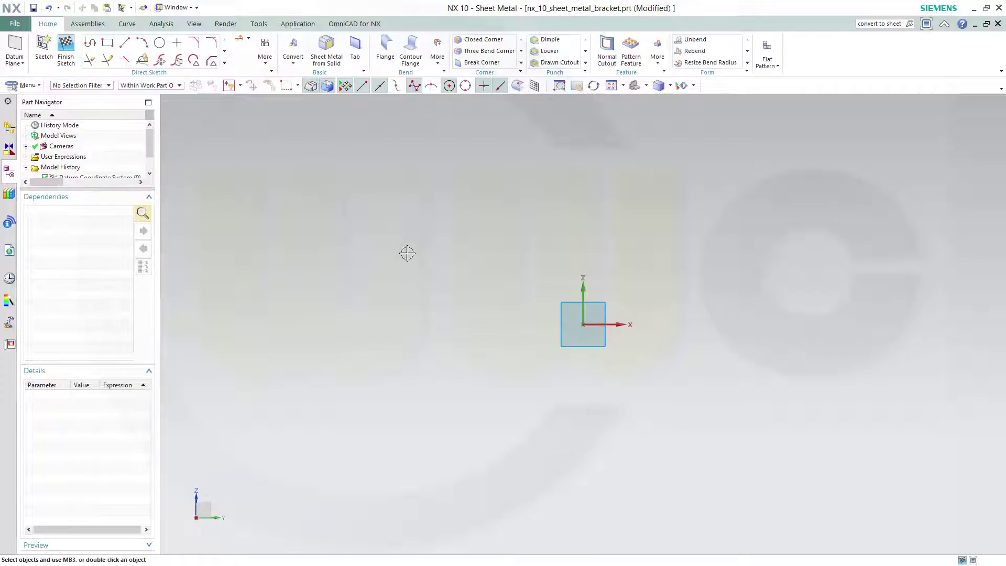
# Draw a connected profile: vertical line, horizontal line, 180° arc, horizontal line, vertical line
pyautogui.click(90, 43)
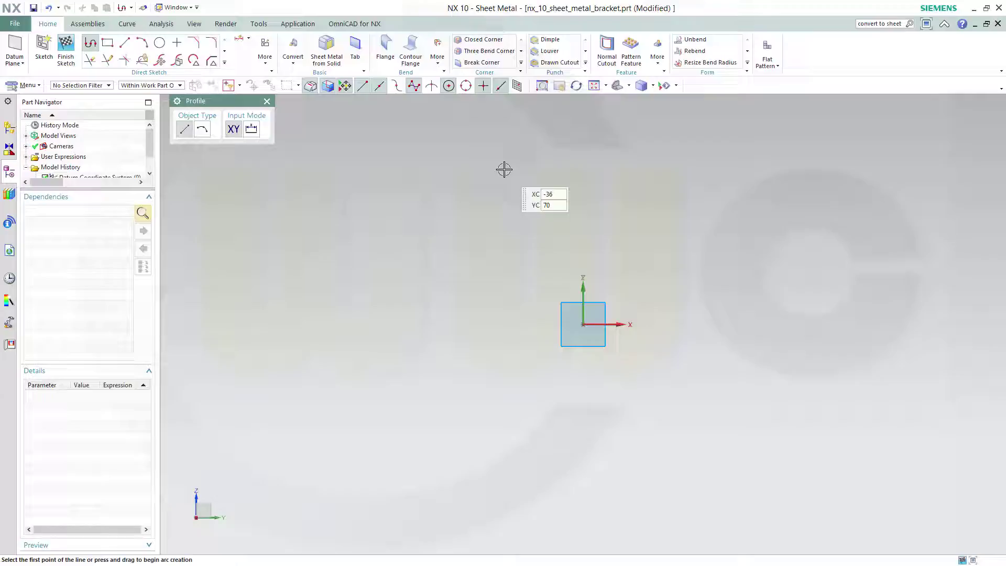
pyautogui.click(625, 178)
pyautogui.click(625, 267)
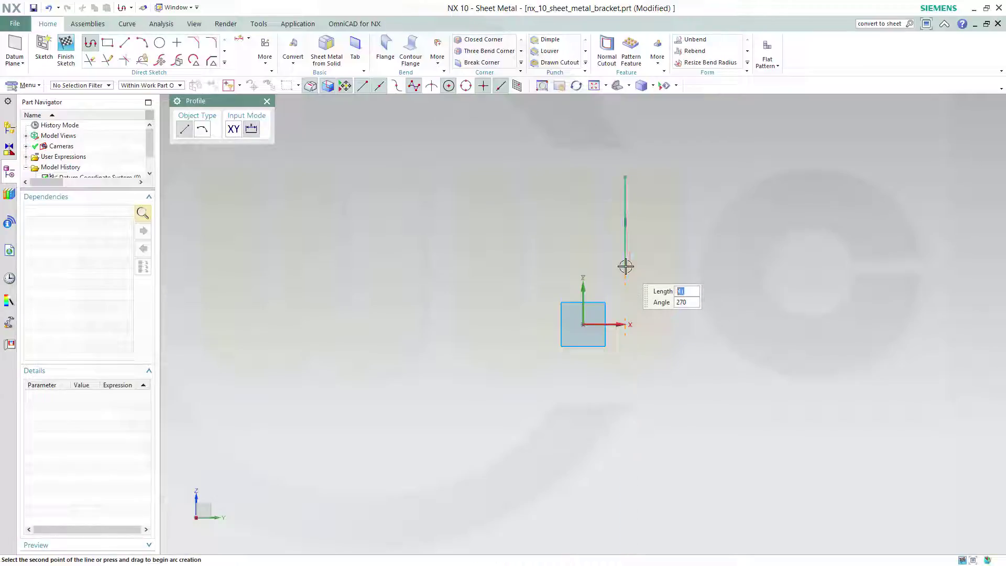
pyautogui.click(695, 267)
pyautogui.moveTo(705, 270); pyautogui.dragTo(718, 359)
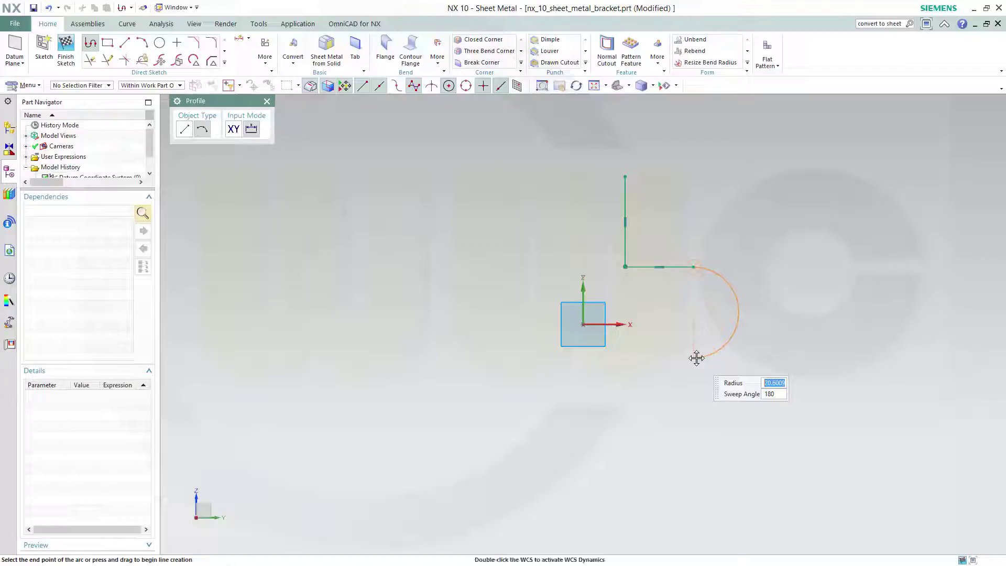
pyautogui.click(696, 358)
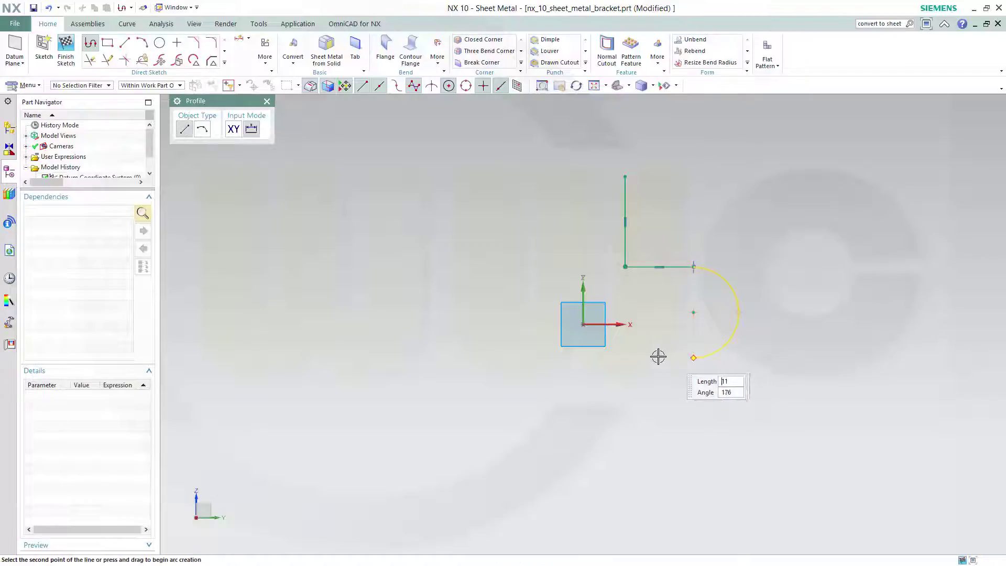
pyautogui.click(624, 357)
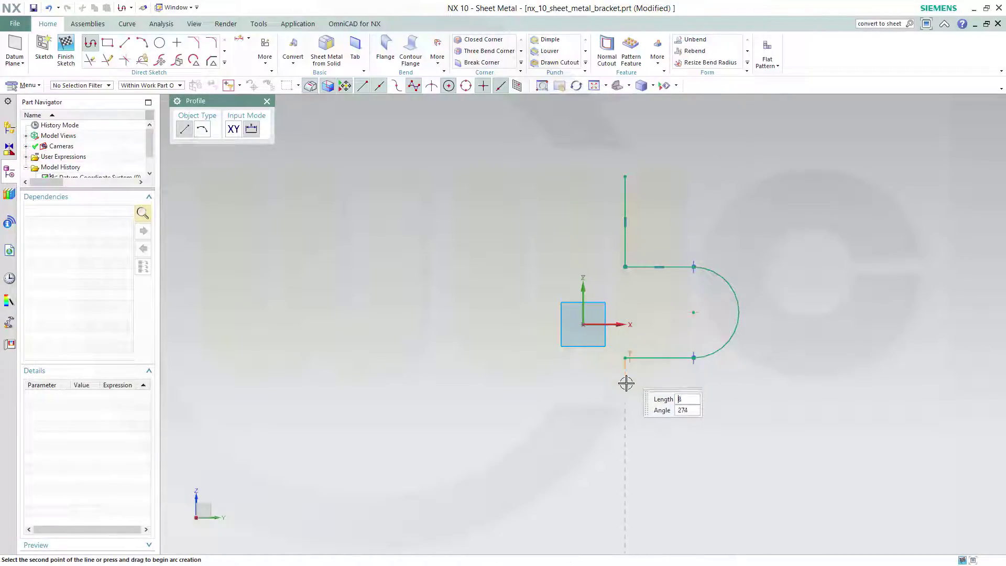
pyautogui.click(622, 448)
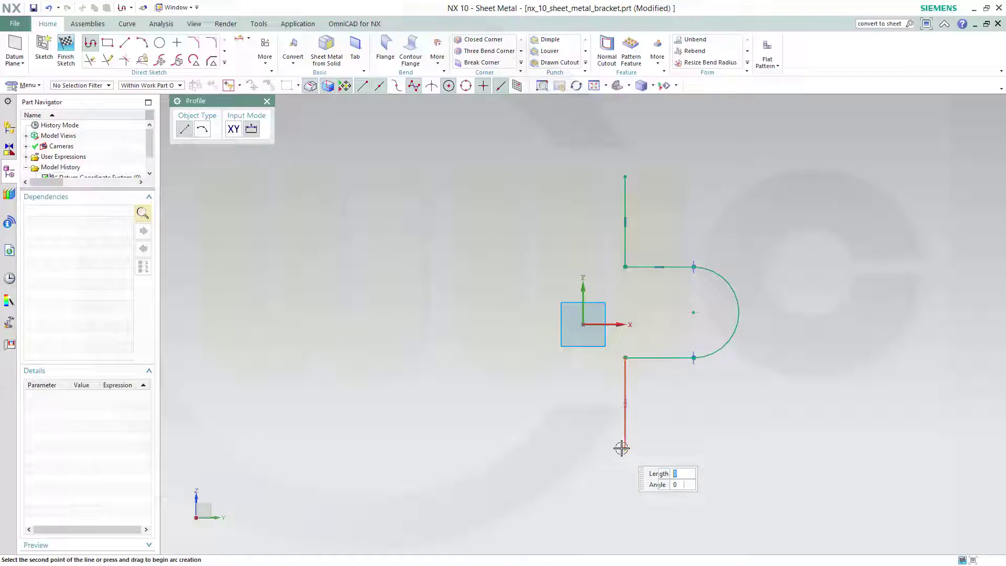
pyautogui.press('Escape')
# Make the top and bottom vertical lines collinear with each other
pyautogui.click(645, 362)
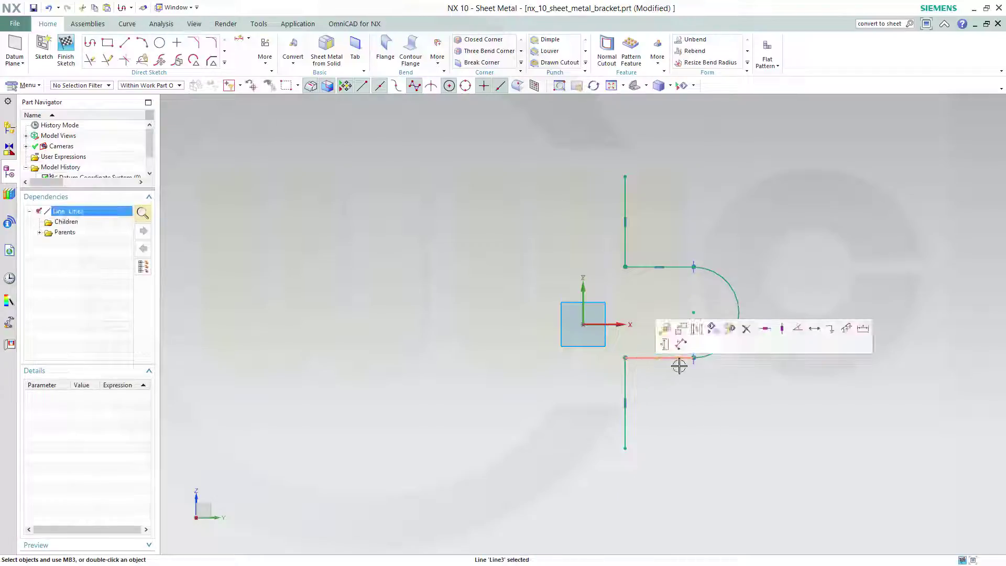
pyautogui.press('Escape')
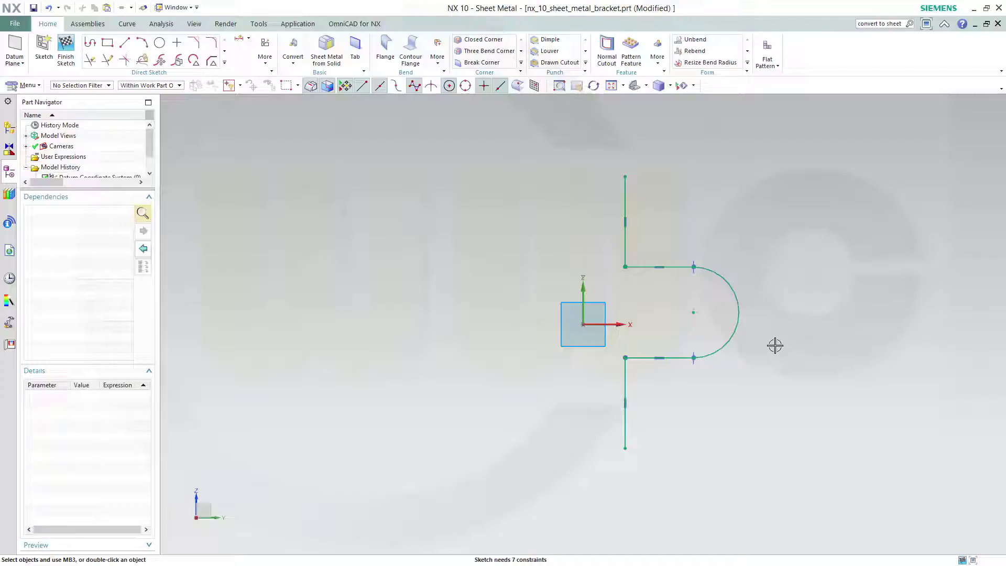
pyautogui.click(630, 195)
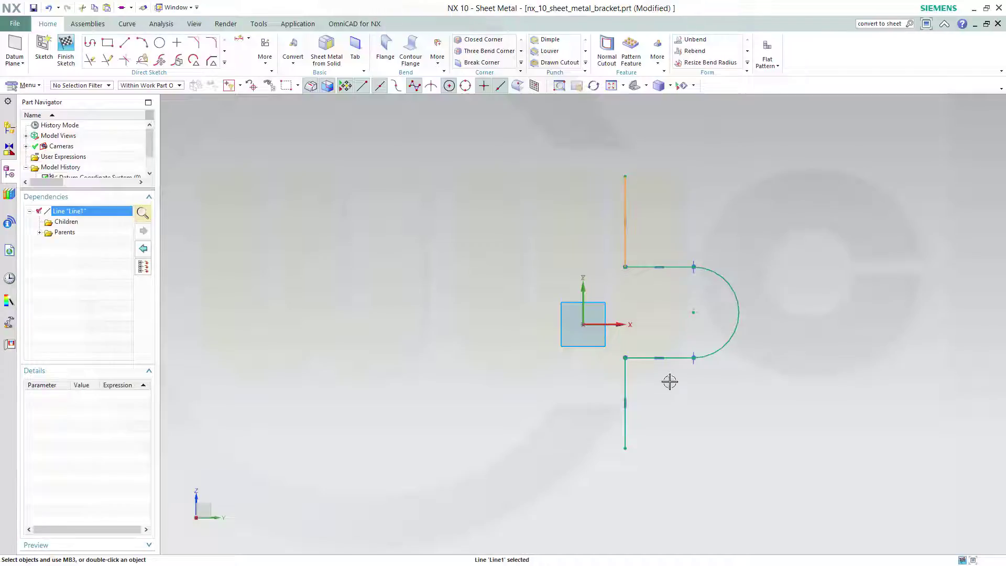
pyautogui.click(631, 423)
pyautogui.click(783, 391)
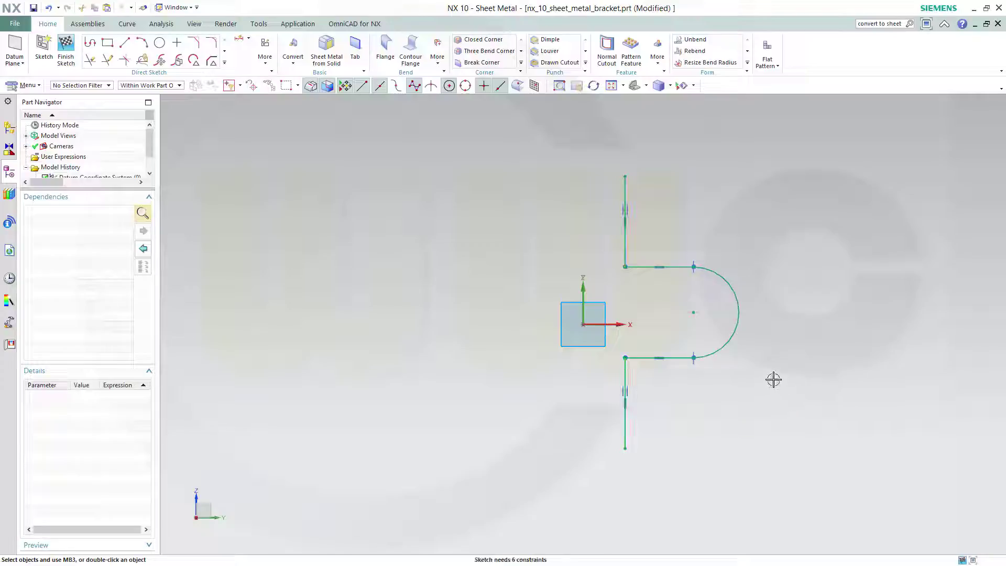
# Place the arc centre on the sketch horizontal axis
pyautogui.click(617, 324)
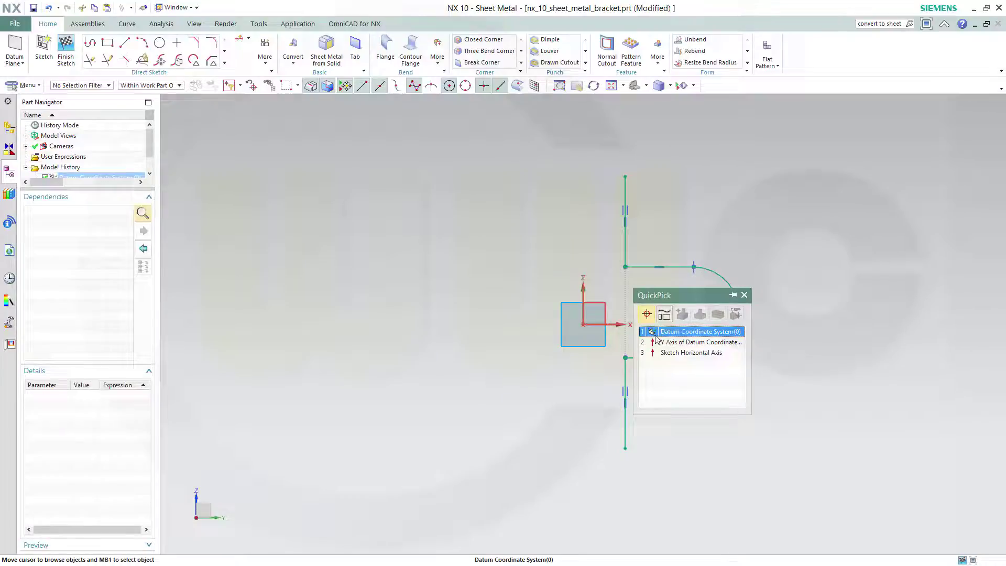
pyautogui.click(675, 354)
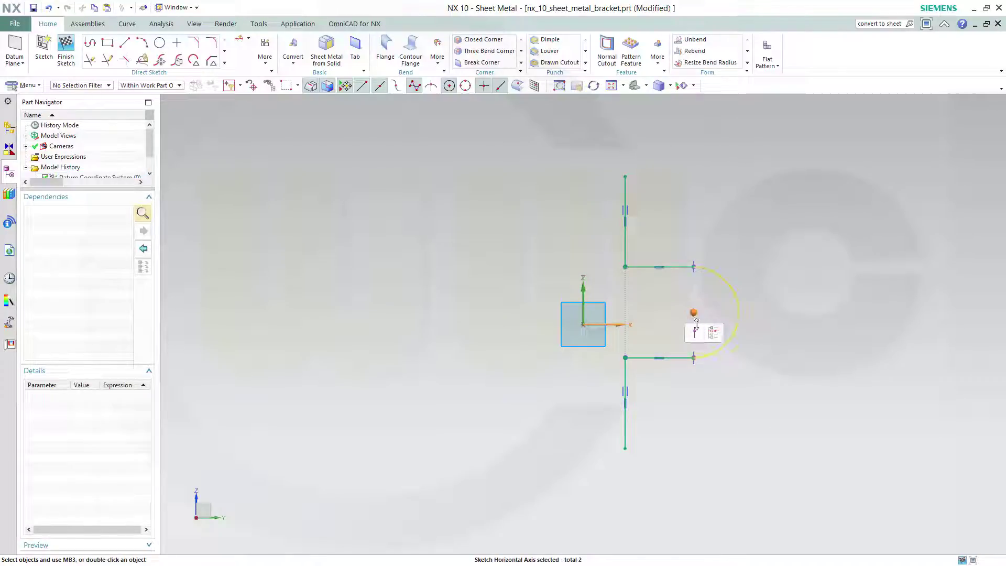
pyautogui.click(695, 333)
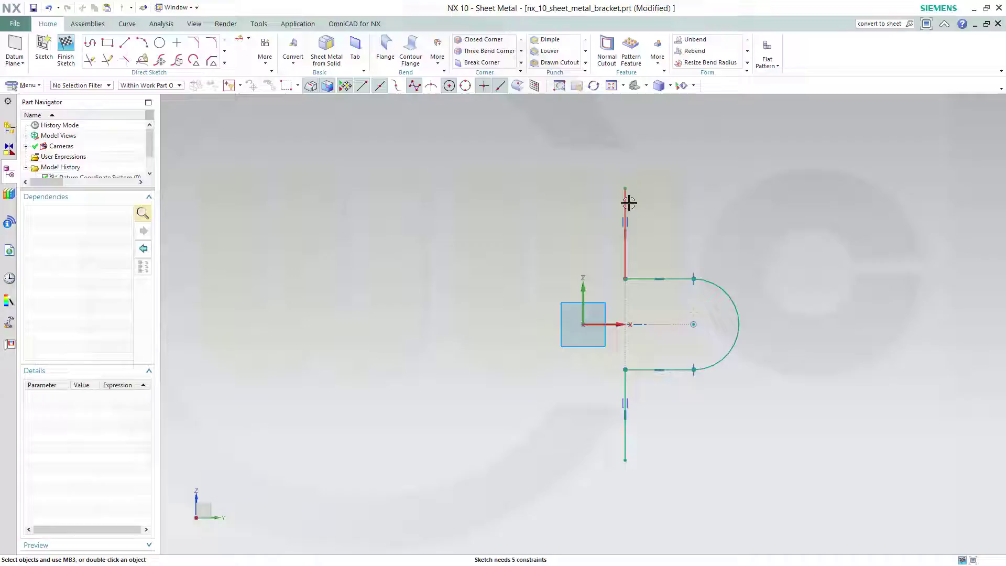
# Make the vertical lines collinear with the sketch vertical axis
pyautogui.click(629, 203)
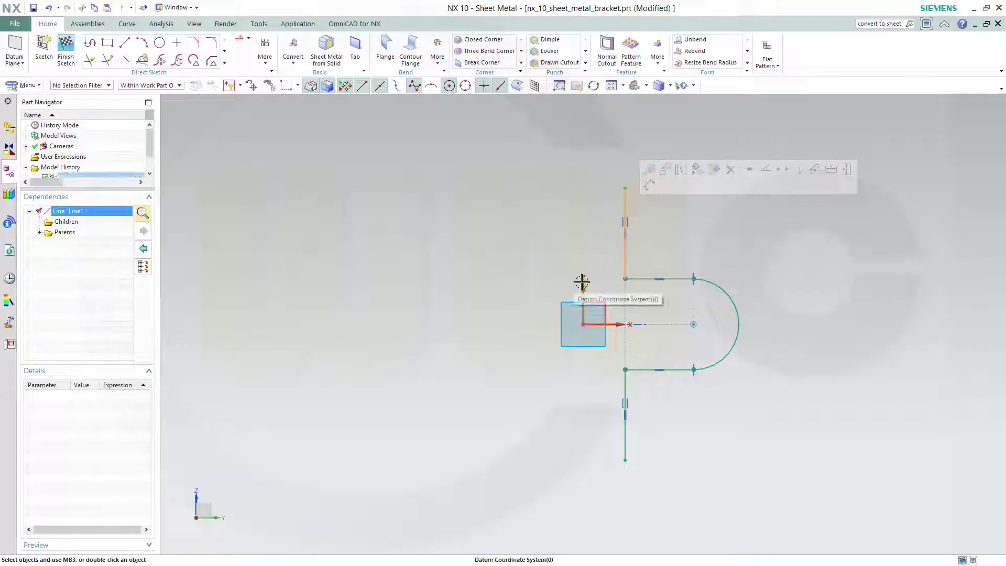
pyautogui.click(580, 284)
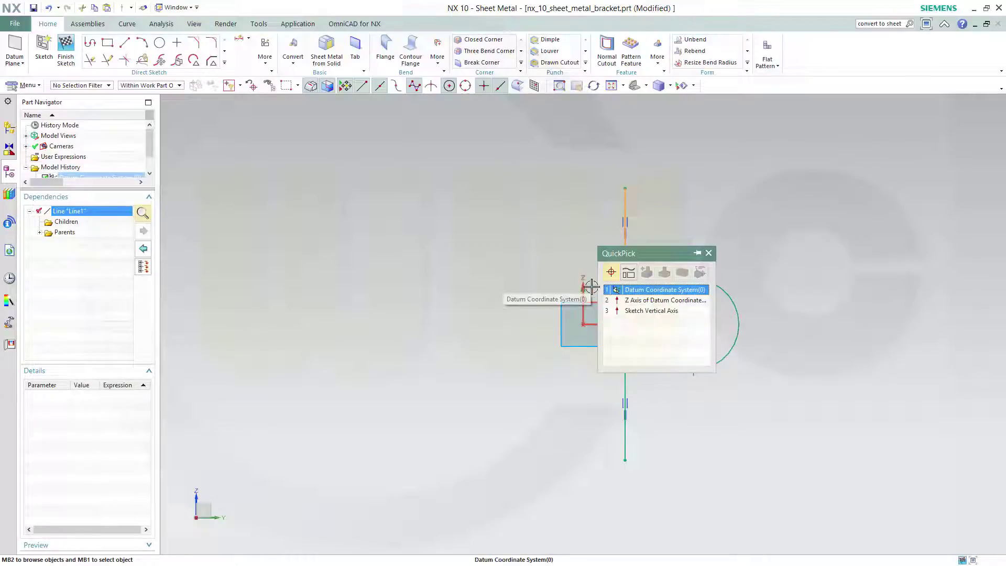
pyautogui.click(632, 311)
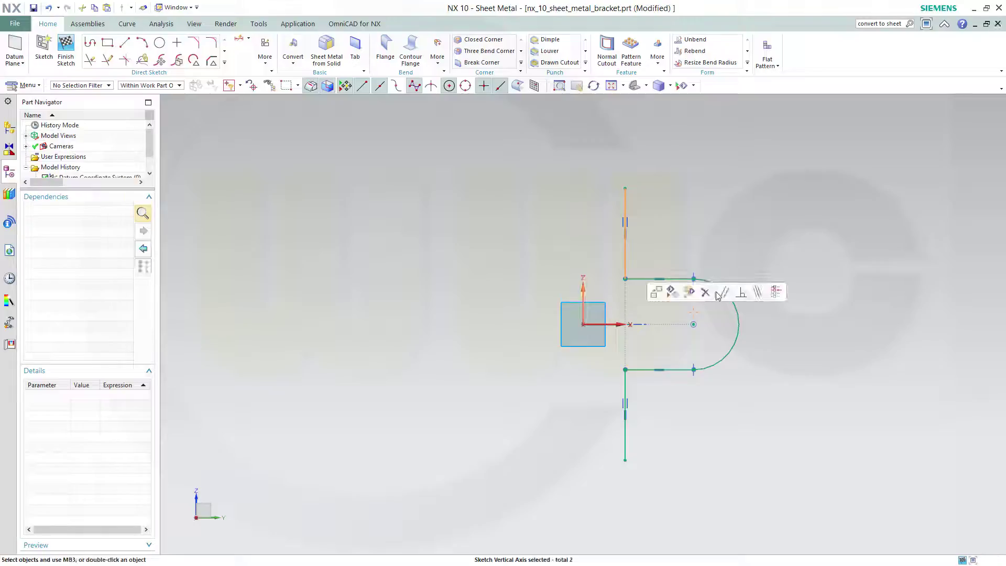
pyautogui.click(757, 293)
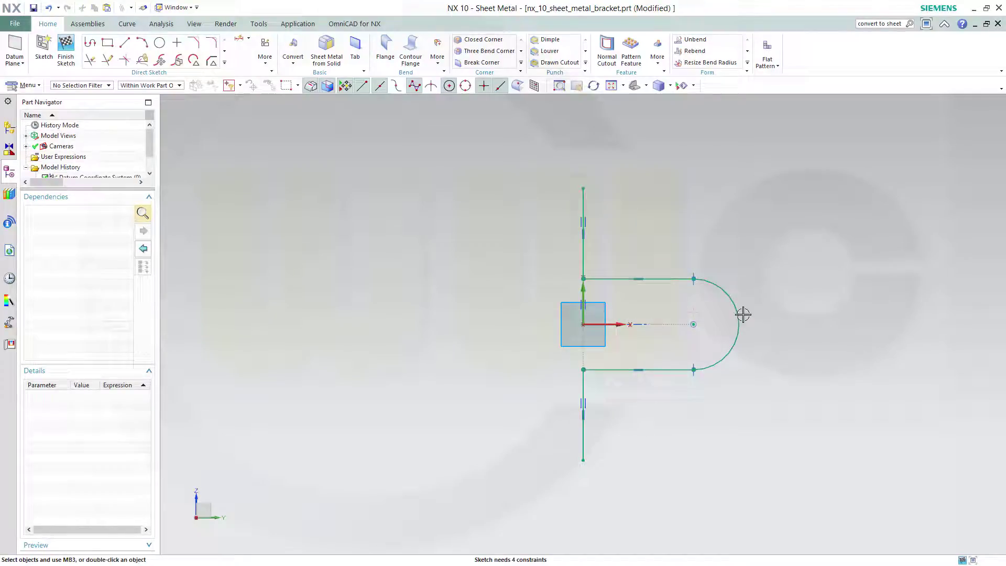
# Add a 120 linear dimension for the profile's overall height
pyautogui.click(249, 38)
pyautogui.click(273, 82)
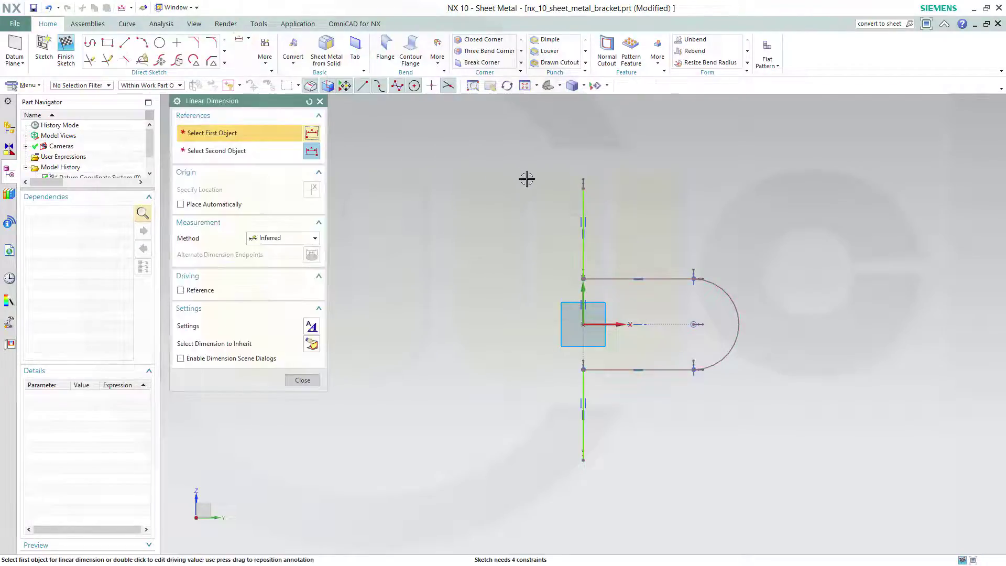
pyautogui.click(581, 187)
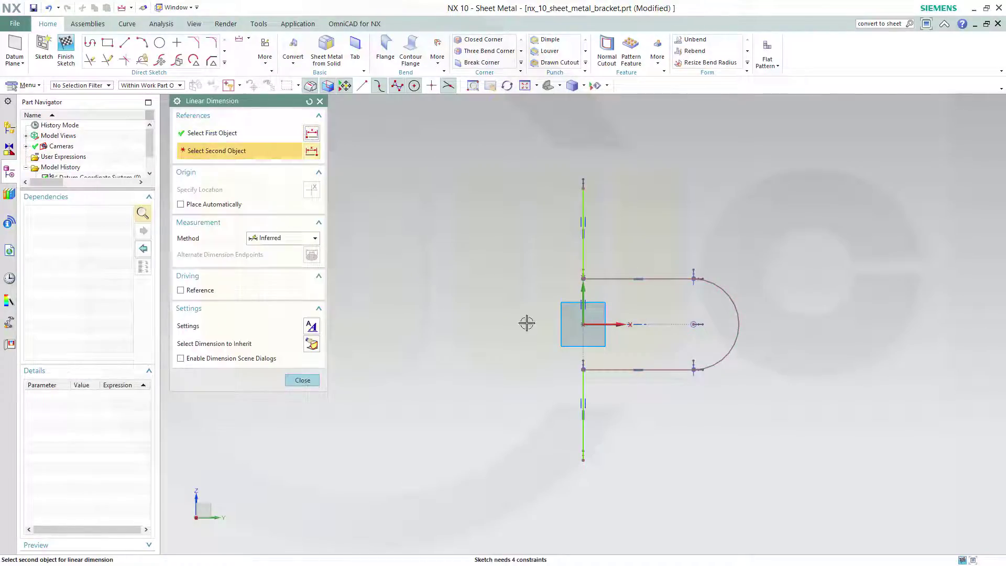
pyautogui.click(580, 459)
pyautogui.click(511, 329)
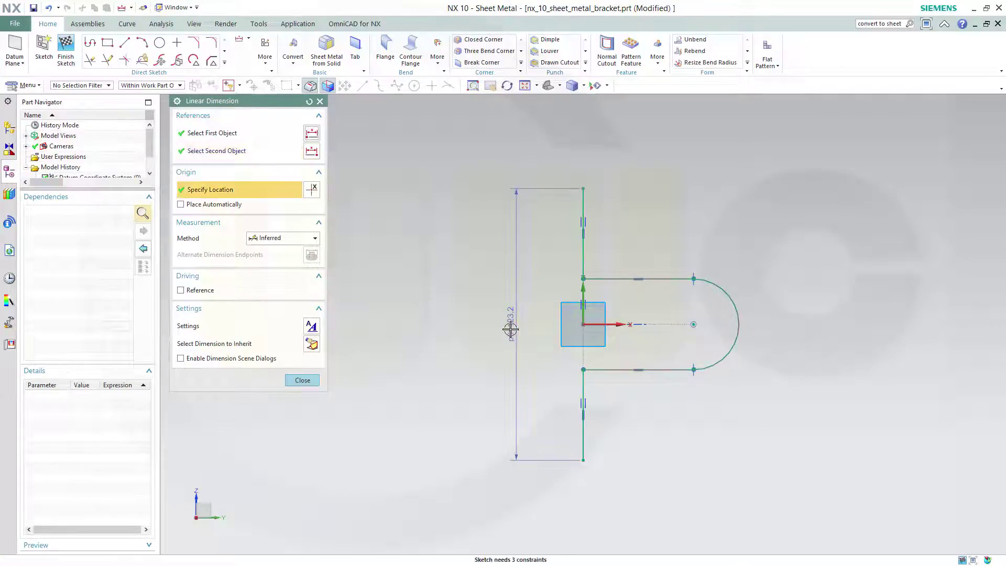
pyautogui.write('120')
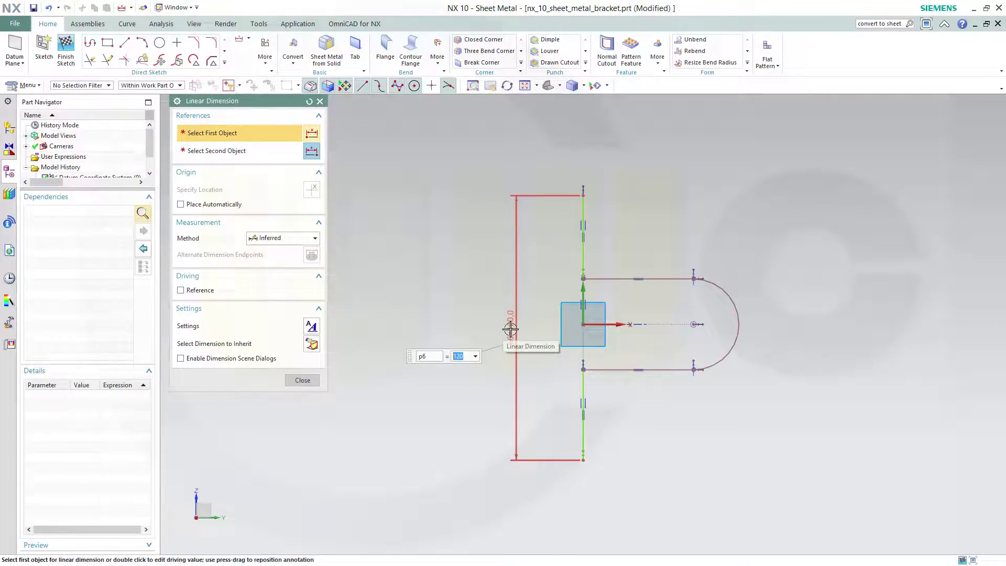
pyautogui.press('Return')
# Dimension the arc centre: 60 vertically and 50 horizontally from the vertical line
pyautogui.click(582, 194)
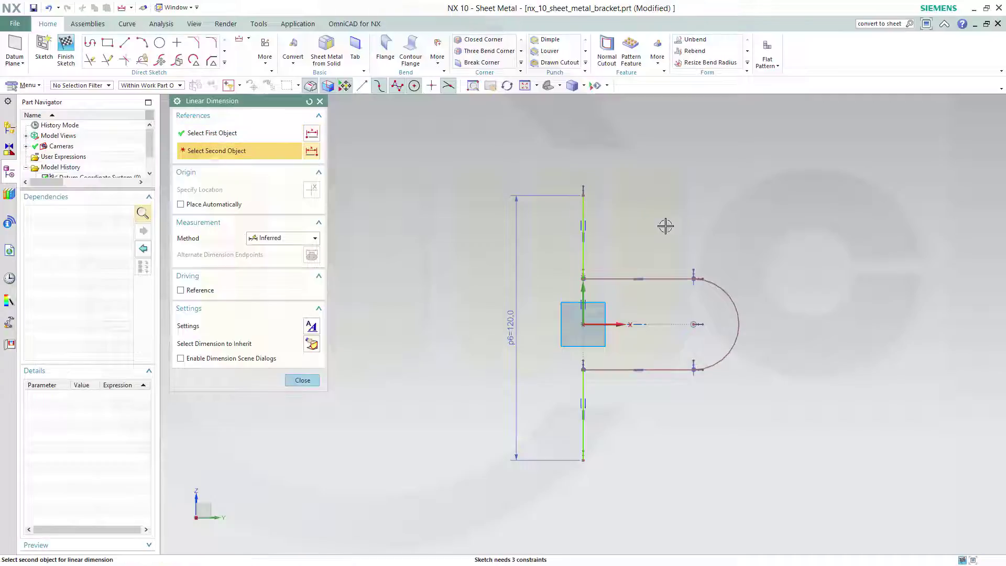
pyautogui.click(694, 323)
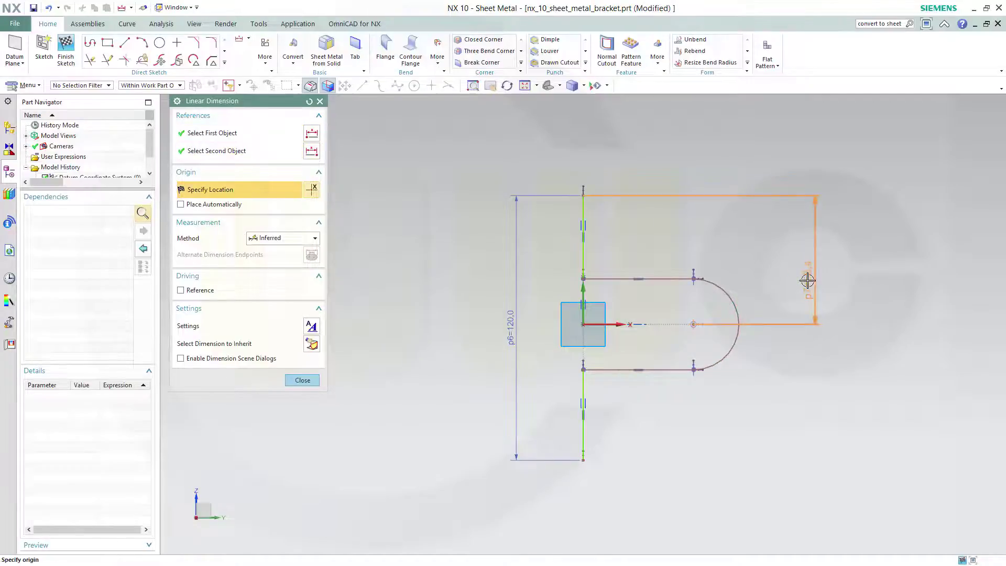
pyautogui.click(775, 292)
pyautogui.write('60')
pyautogui.press('Return')
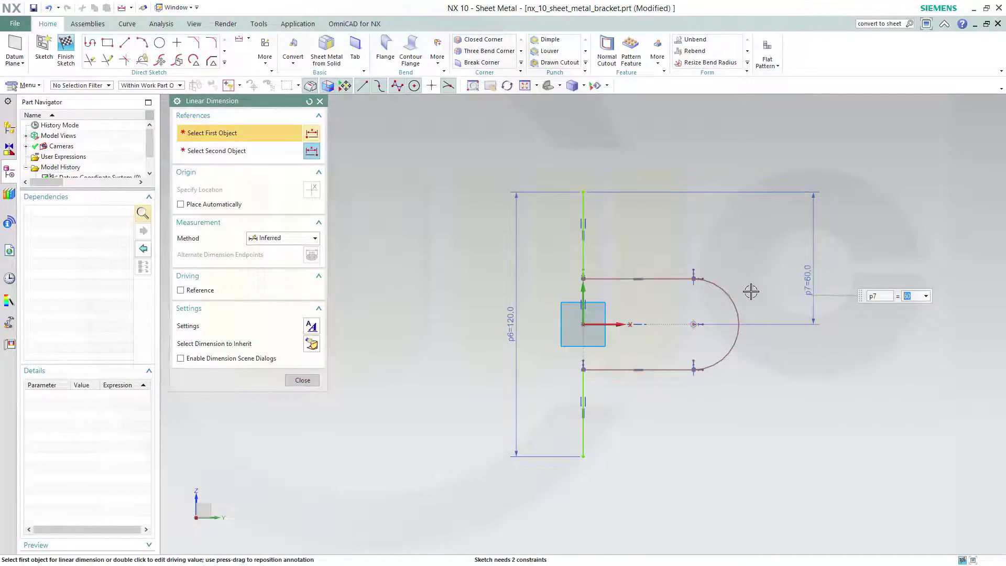
pyautogui.click(583, 251)
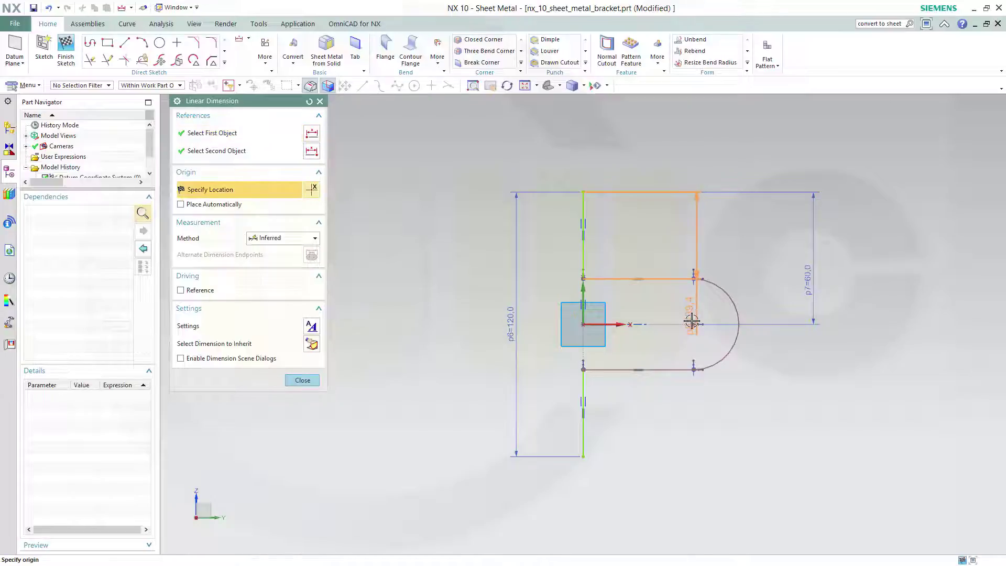
pyautogui.click(695, 324)
pyautogui.click(644, 232)
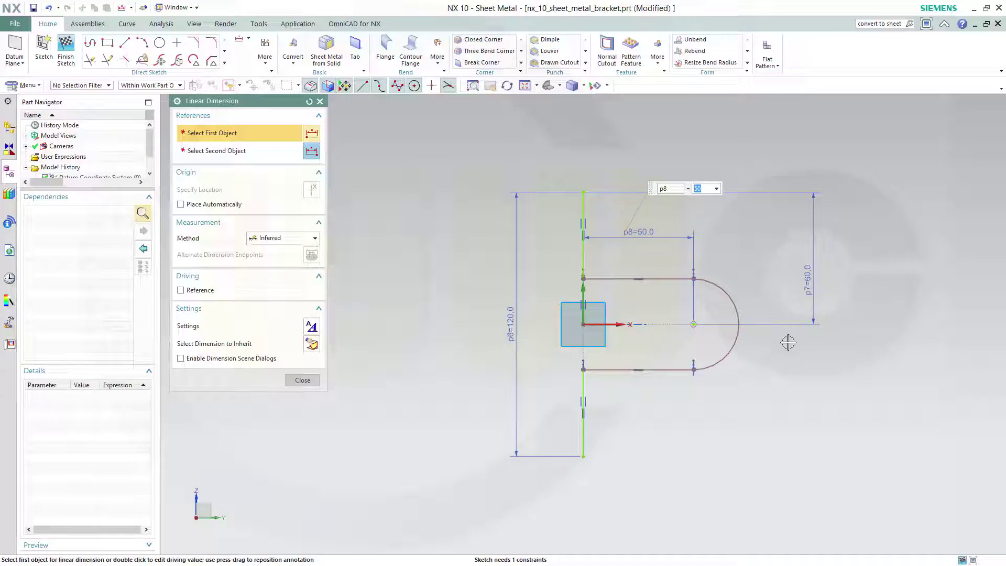
pyautogui.click(307, 383)
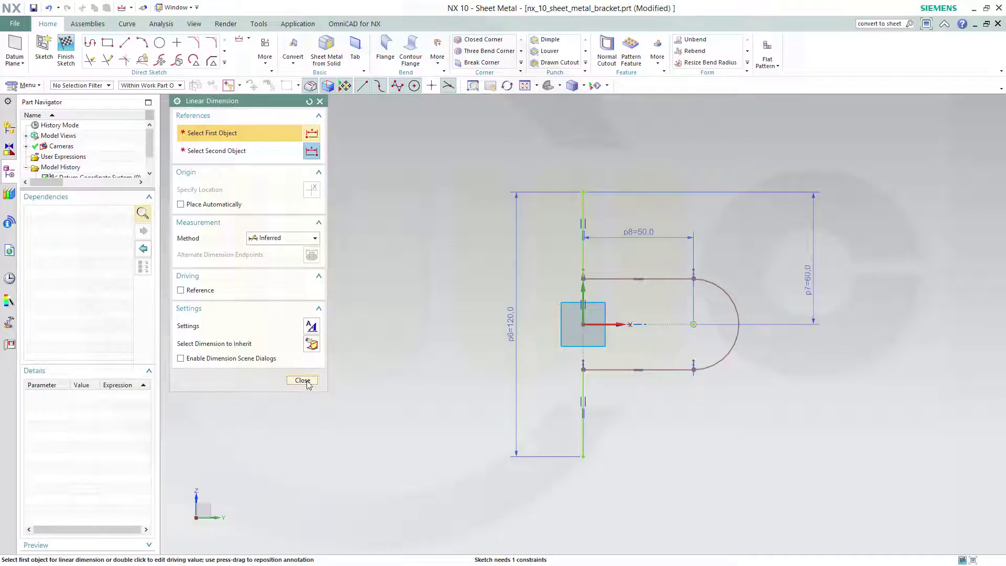
pyautogui.click(304, 381)
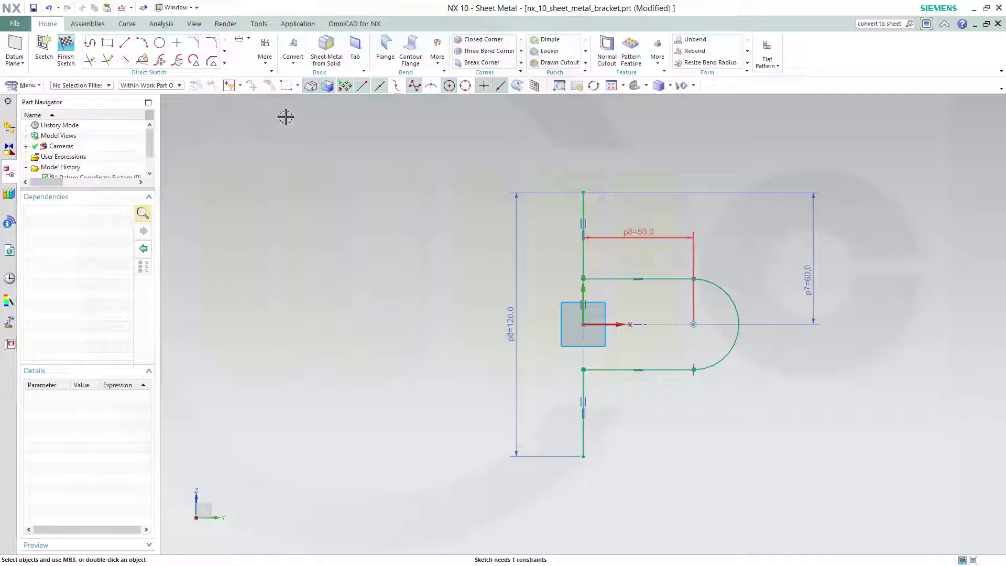
# Give the arc a radial dimension of 40
pyautogui.click(248, 38)
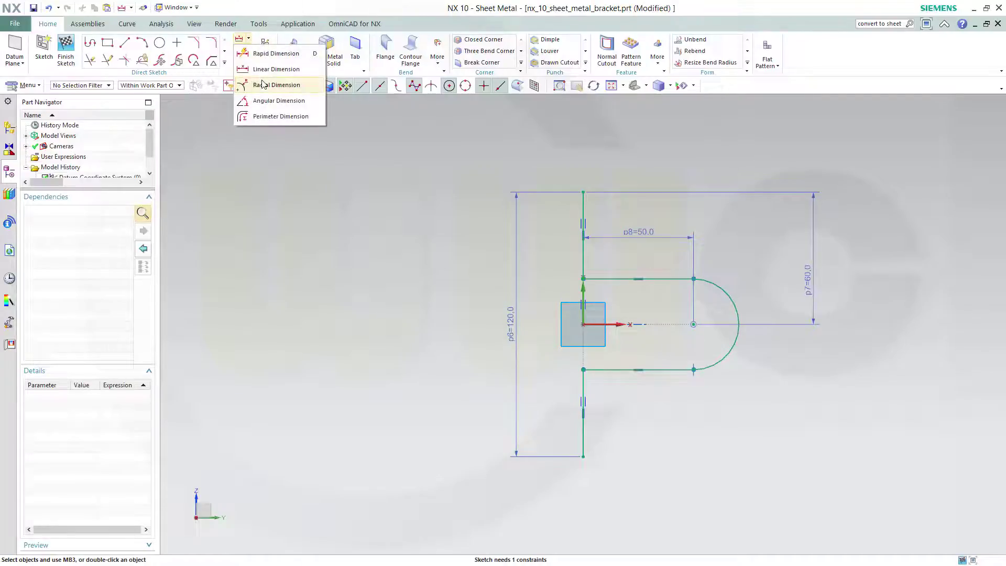
pyautogui.click(264, 85)
pyautogui.click(719, 285)
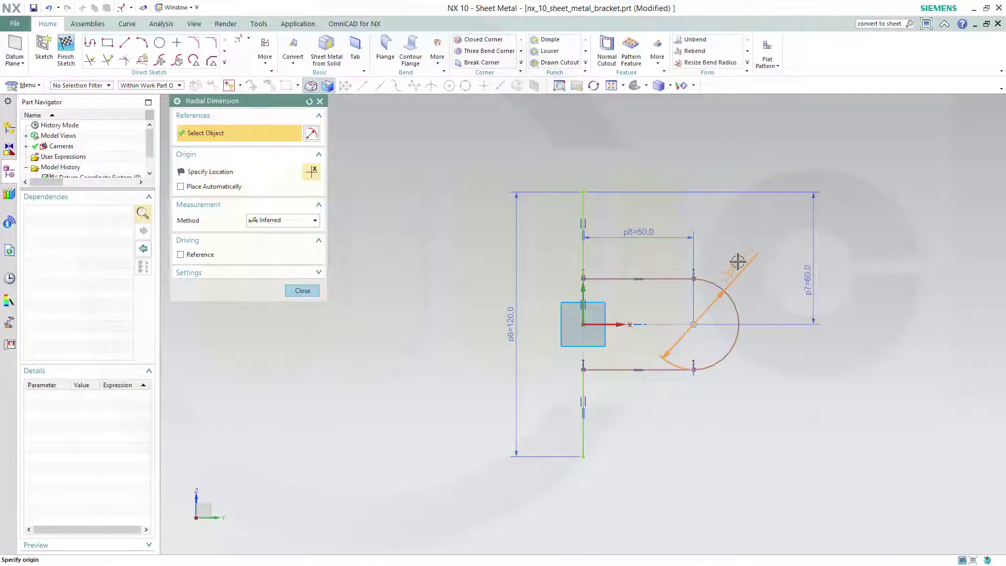
pyautogui.click(738, 261)
pyautogui.write('40')
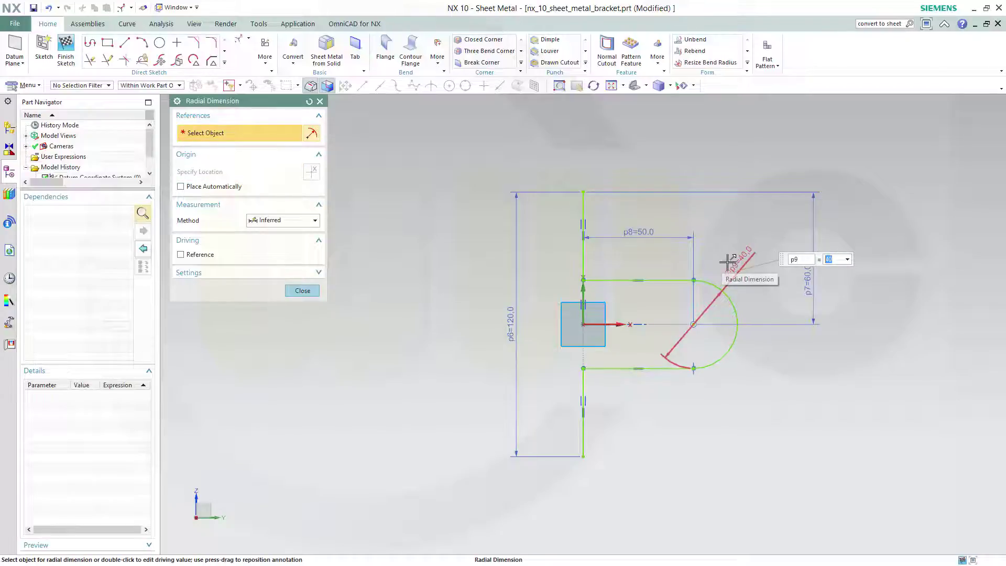
pyautogui.press('Return')
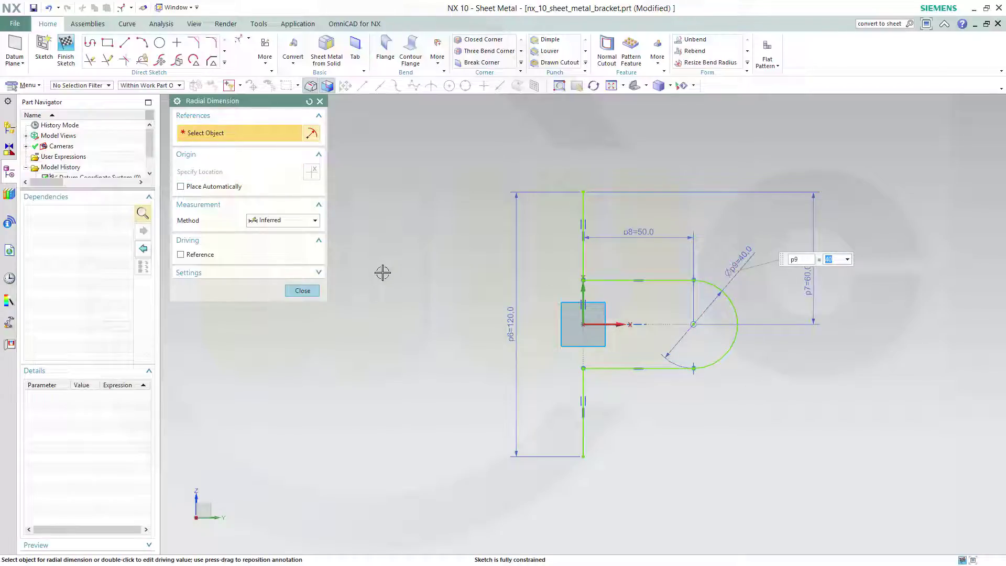
pyautogui.click(303, 290)
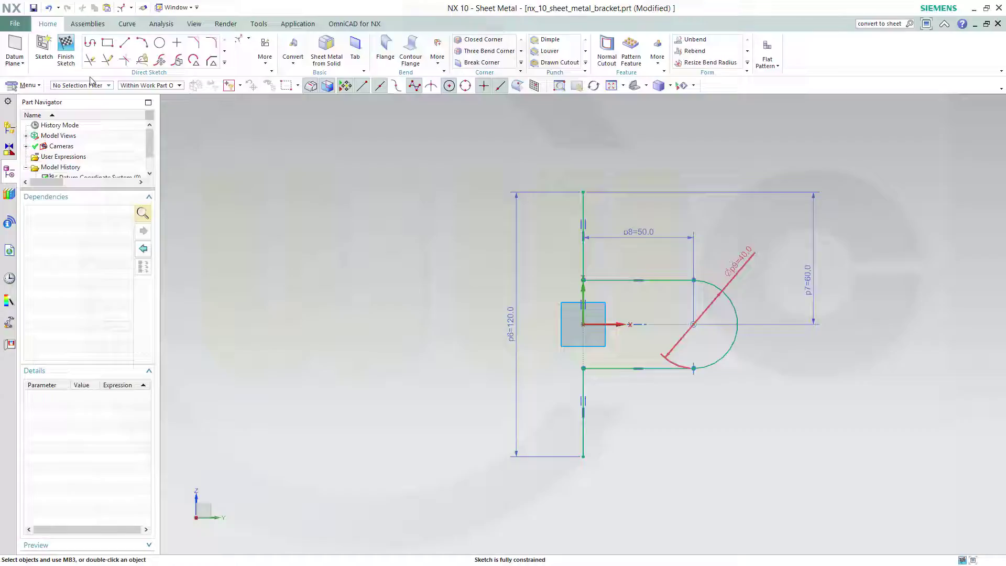
# Finish the sketch and build a 1.6 mm thick, 30 mm wide symmetric contour flange
pyautogui.click(65, 50)
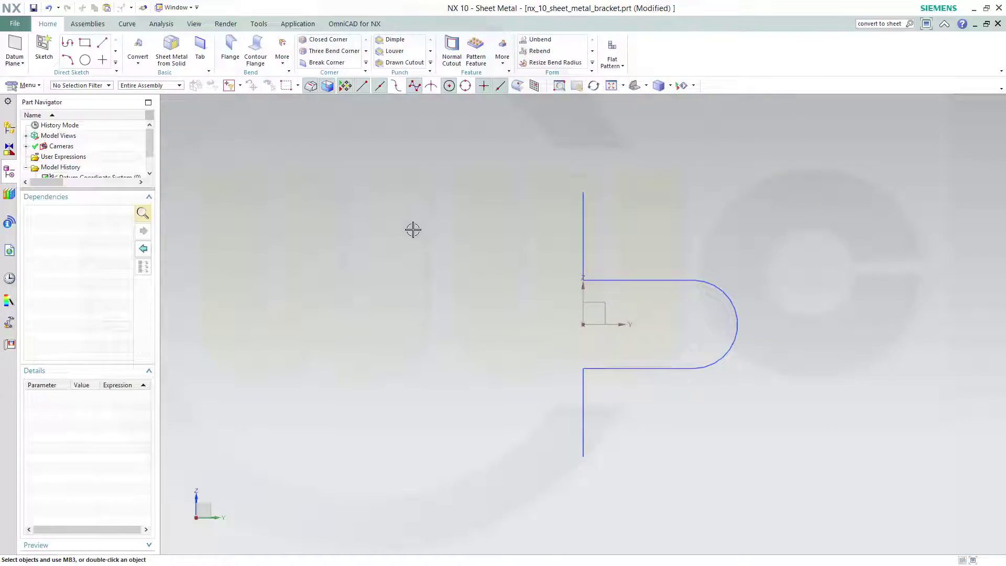
pyautogui.moveTo(413, 229)
pyautogui.mouseDown(button='middle')
pyautogui.moveTo(386, 242)
pyautogui.moveTo(383, 231)
pyautogui.mouseUp(button='middle')
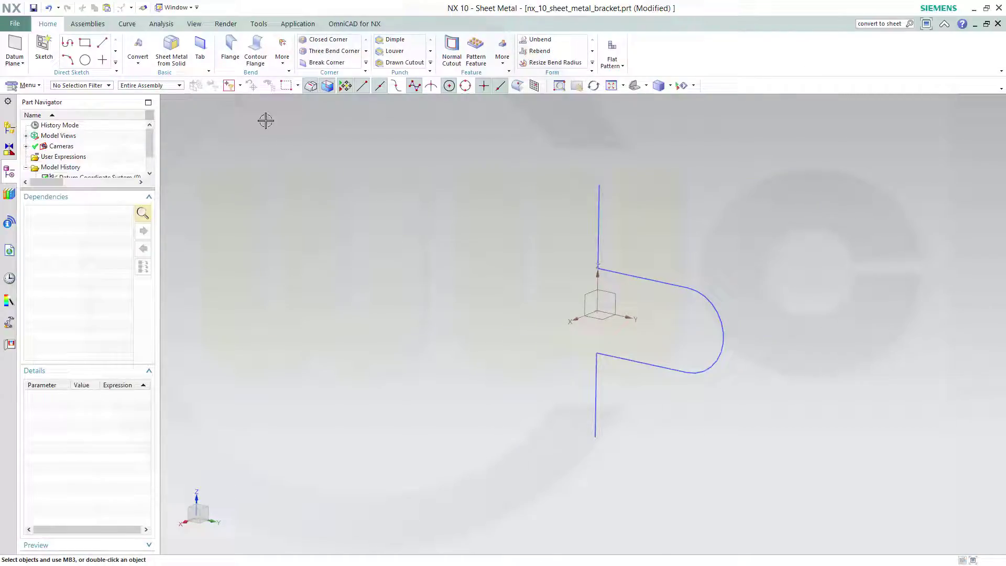
pyautogui.click(257, 50)
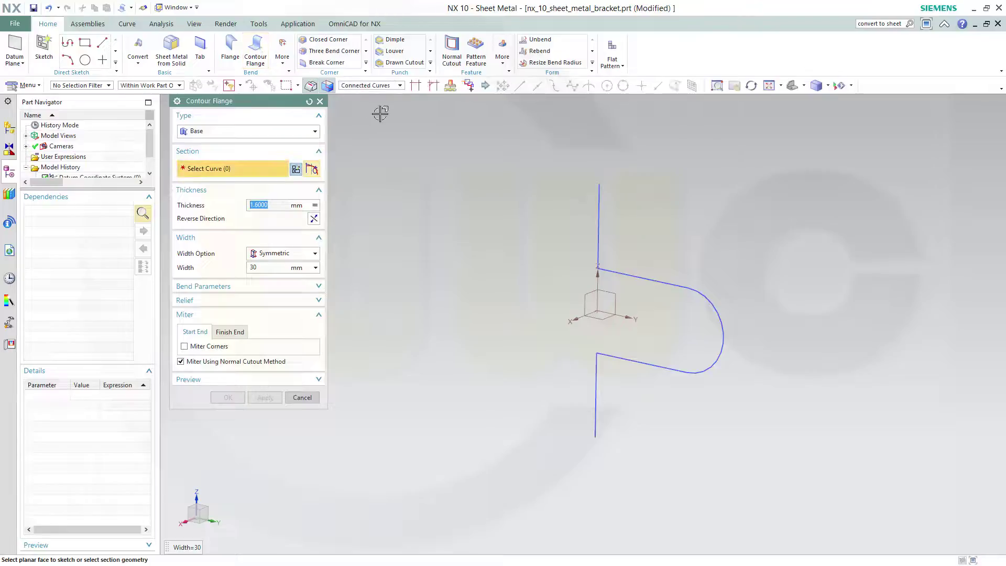
pyautogui.click(601, 211)
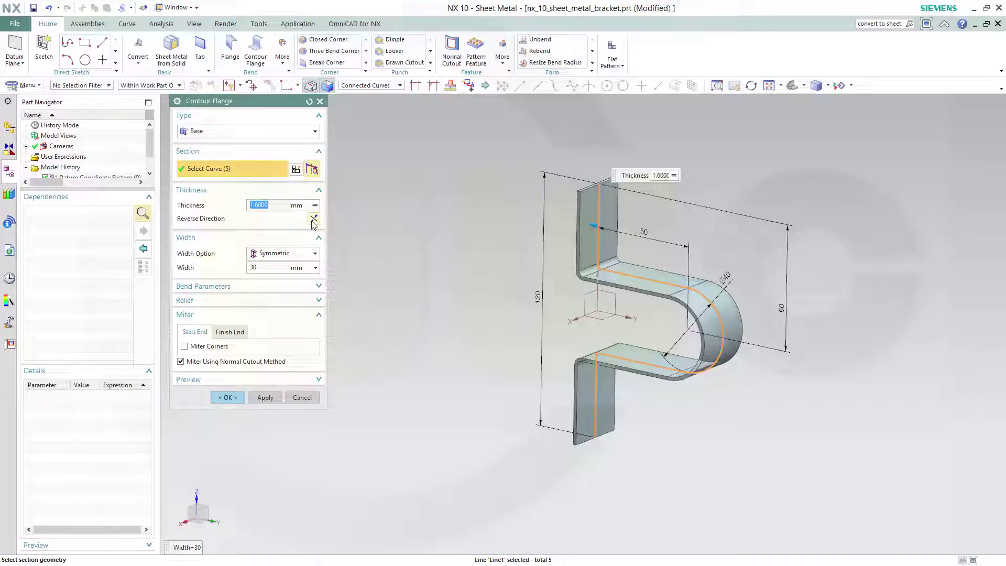
pyautogui.click(313, 220)
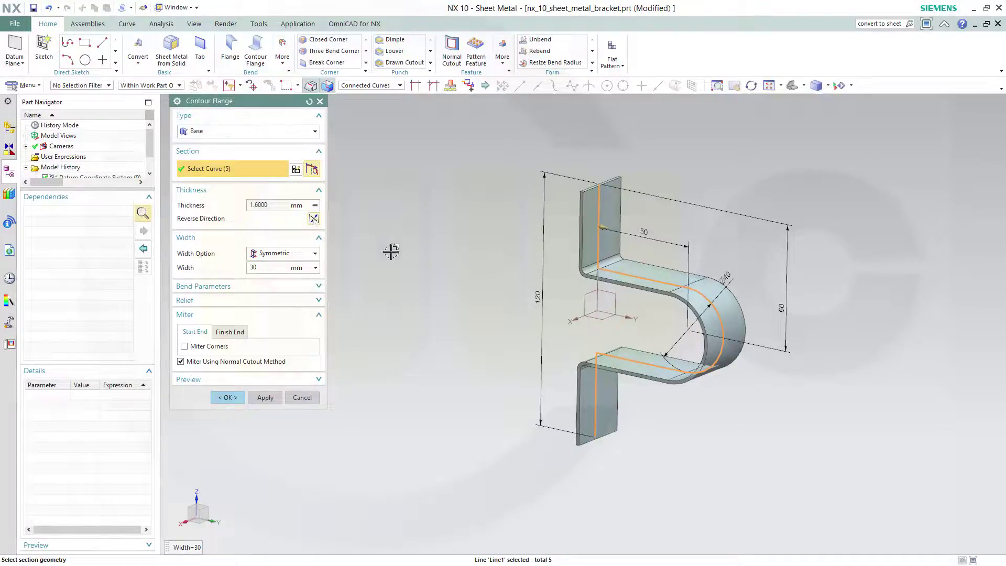
pyautogui.moveTo(404, 247); pyautogui.dragTo(461, 246, button='middle')
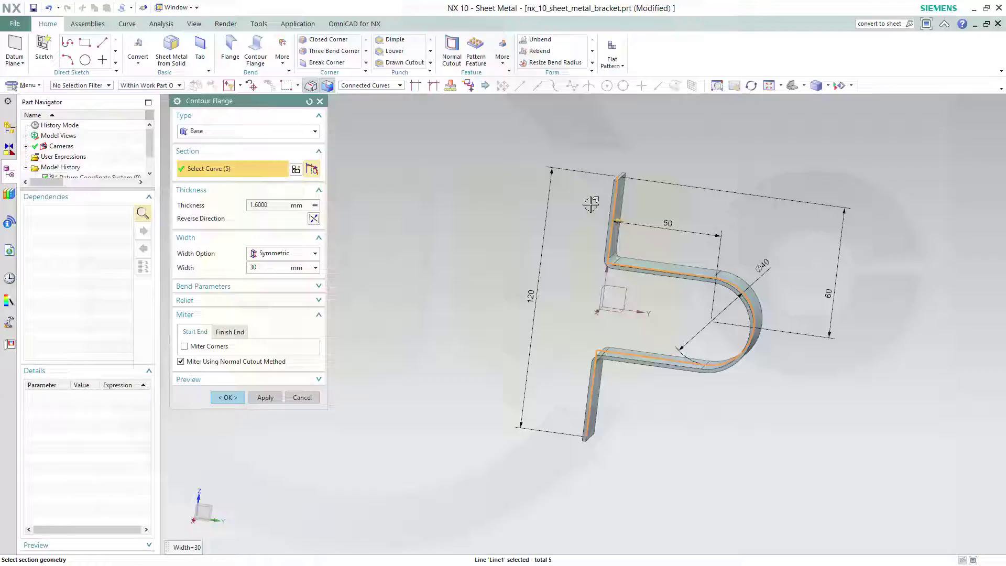
pyautogui.click(314, 219)
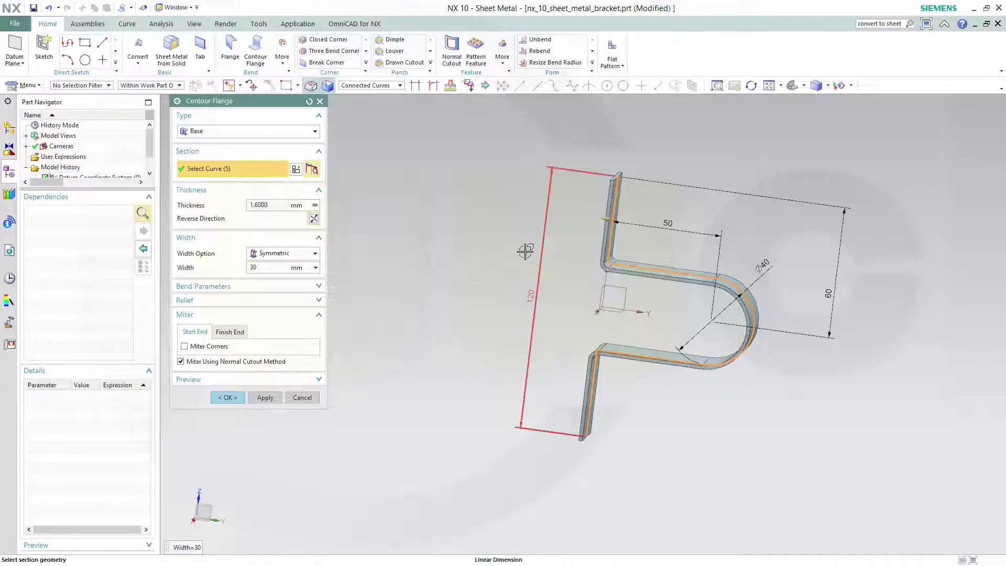
pyautogui.click(228, 399)
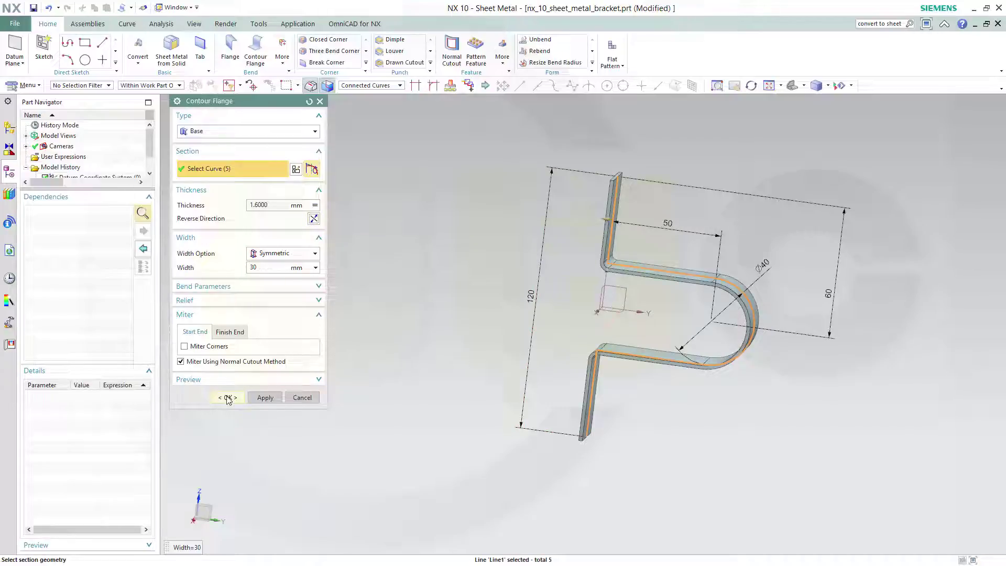
pyautogui.click(226, 397)
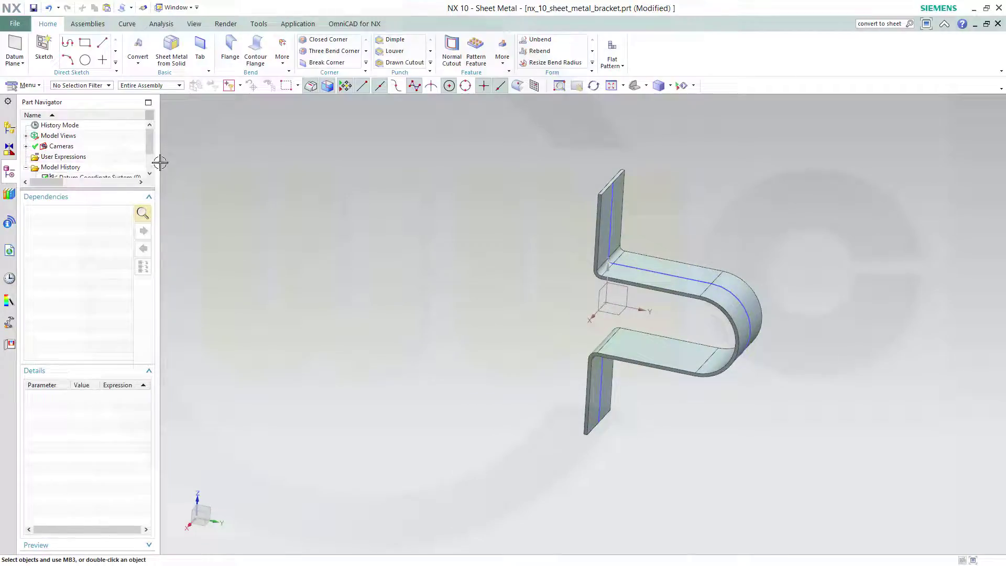
# Expand the navigator's Model History and hide Sketch (1)
pyautogui.moveTo(120, 190); pyautogui.dragTo(117, 247)
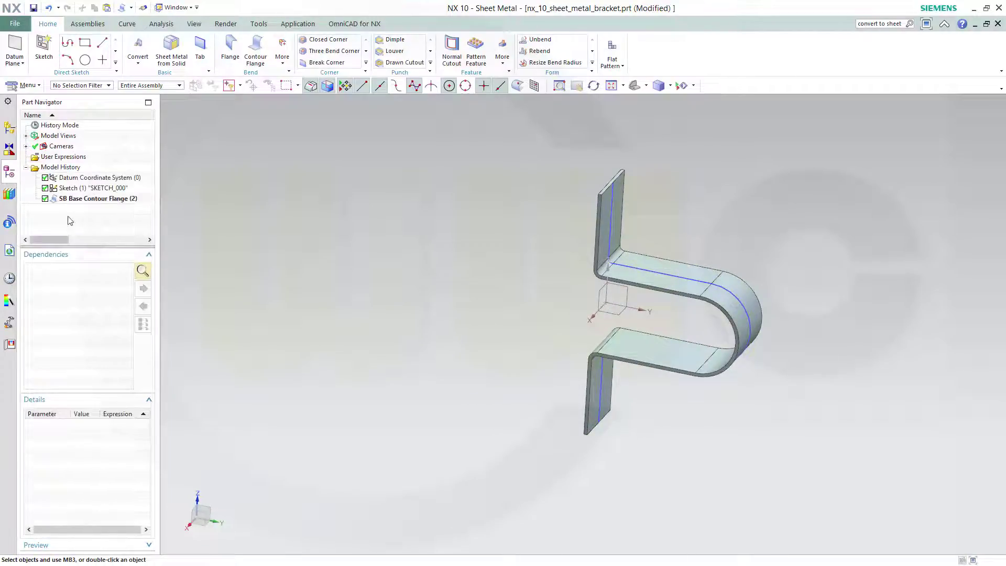
pyautogui.rightClick(65, 189)
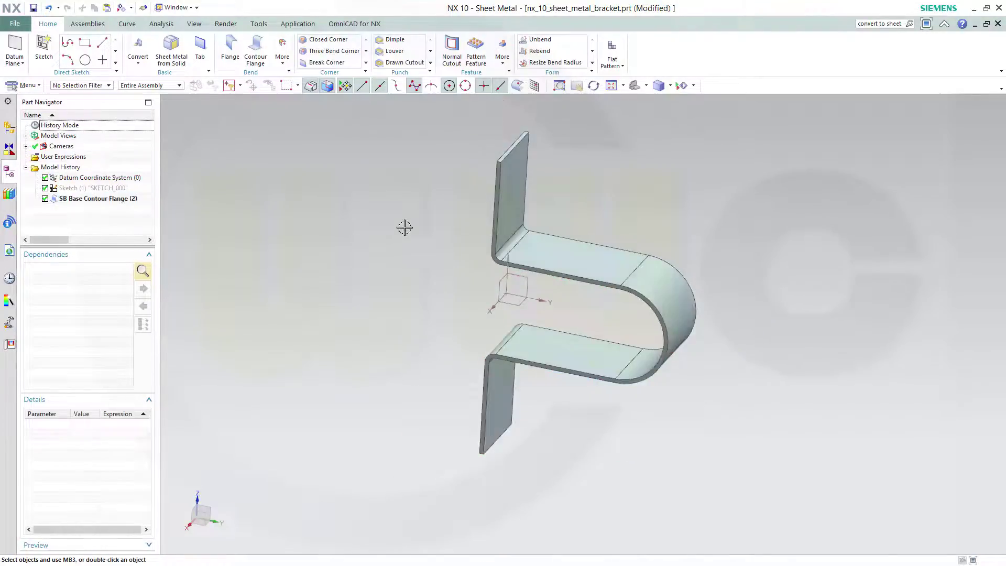
pyautogui.scroll(1, 405, 227)
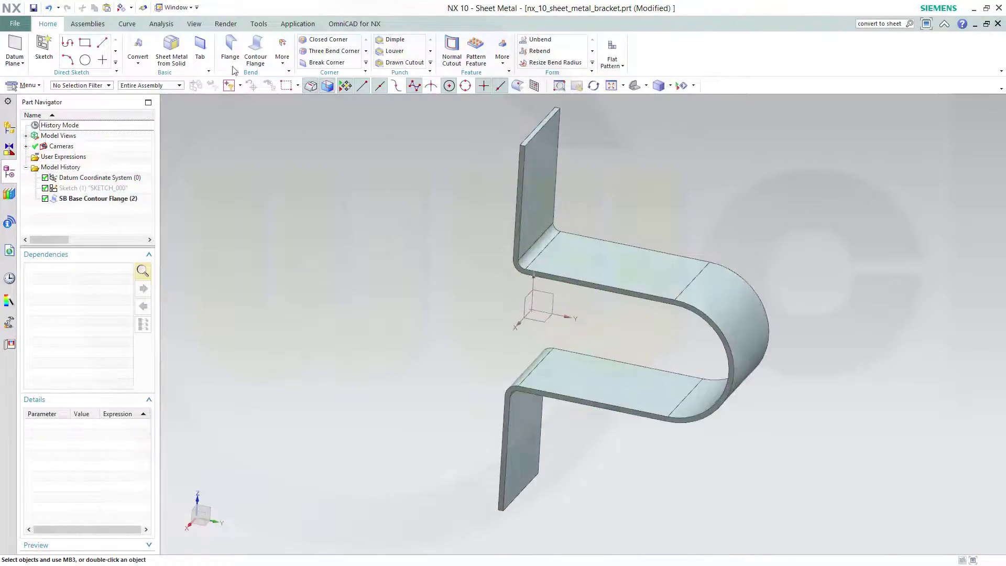
# Start a tab sketch on the top face and draw a 26 × 10 rectangle above the flange
pyautogui.click(201, 49)
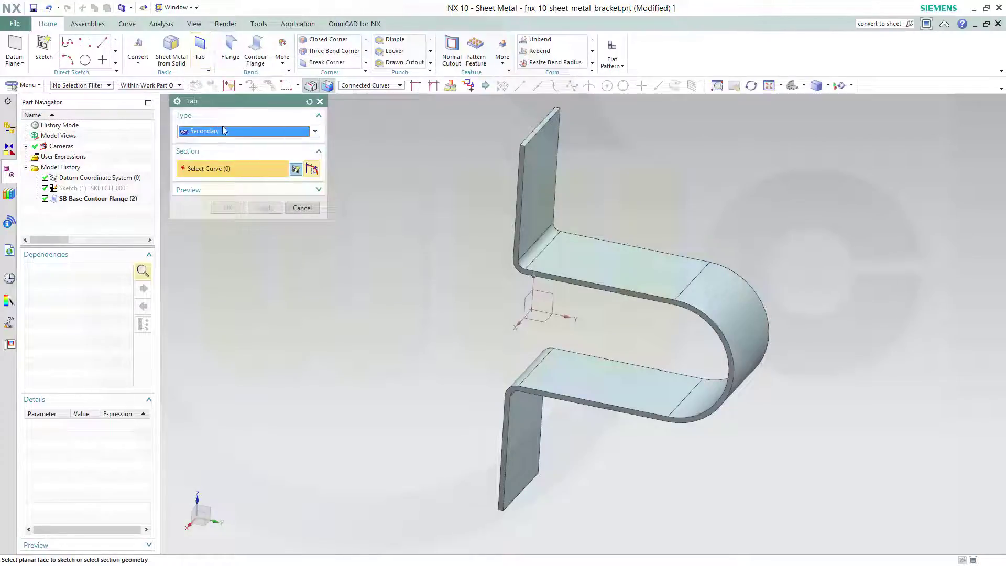
pyautogui.click(622, 259)
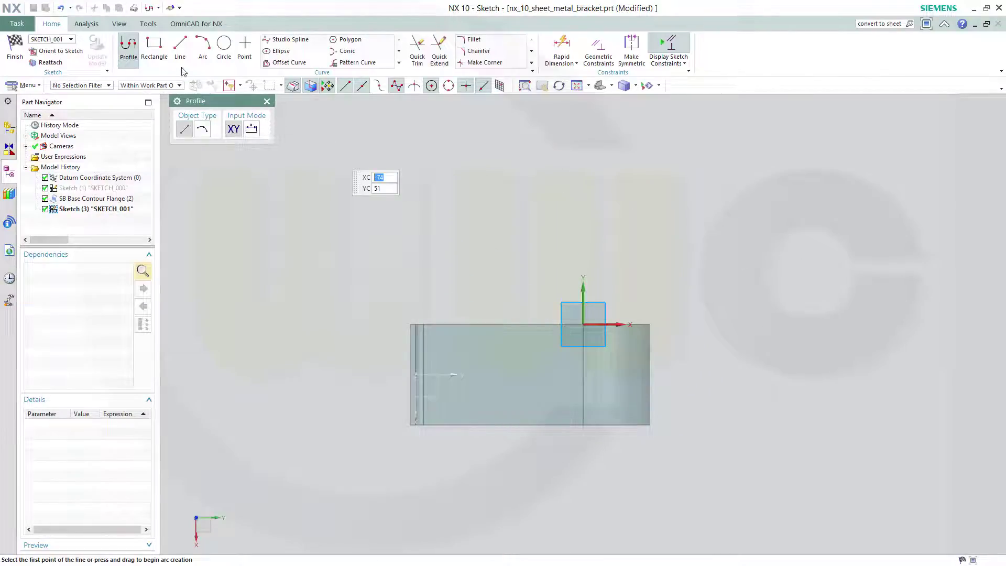
pyautogui.click(153, 47)
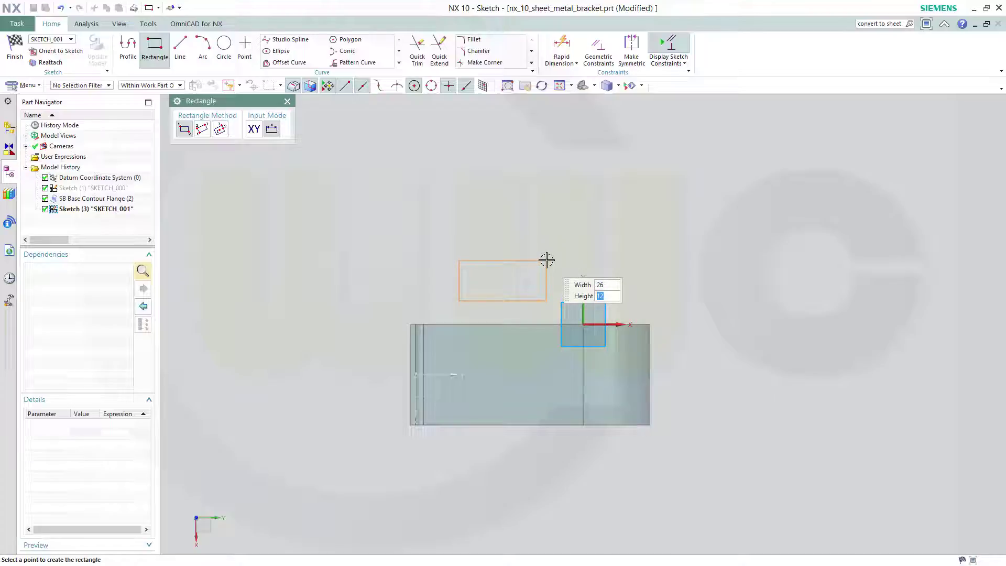
pyautogui.press('Tab')
pyautogui.click(547, 260)
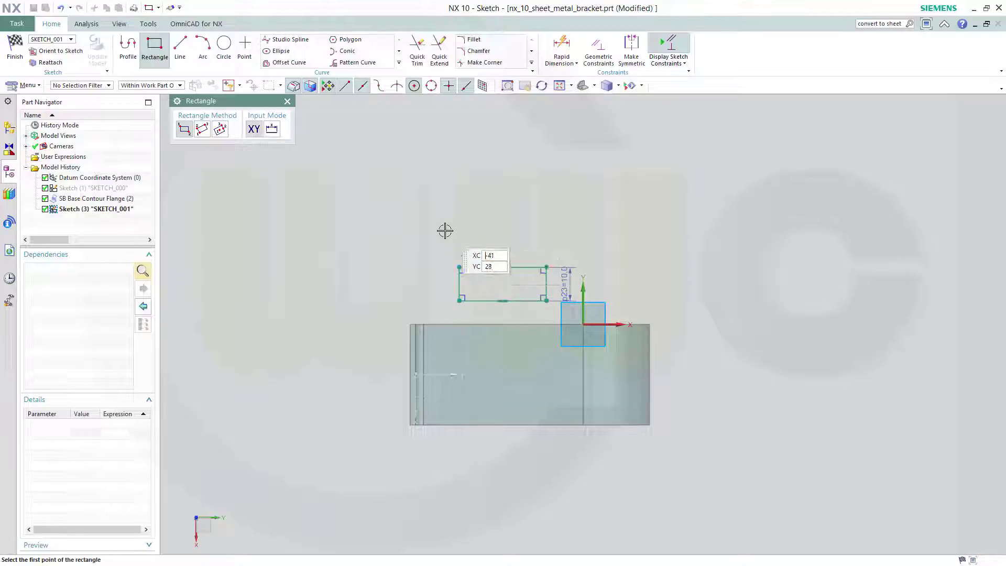
pyautogui.press('Escape')
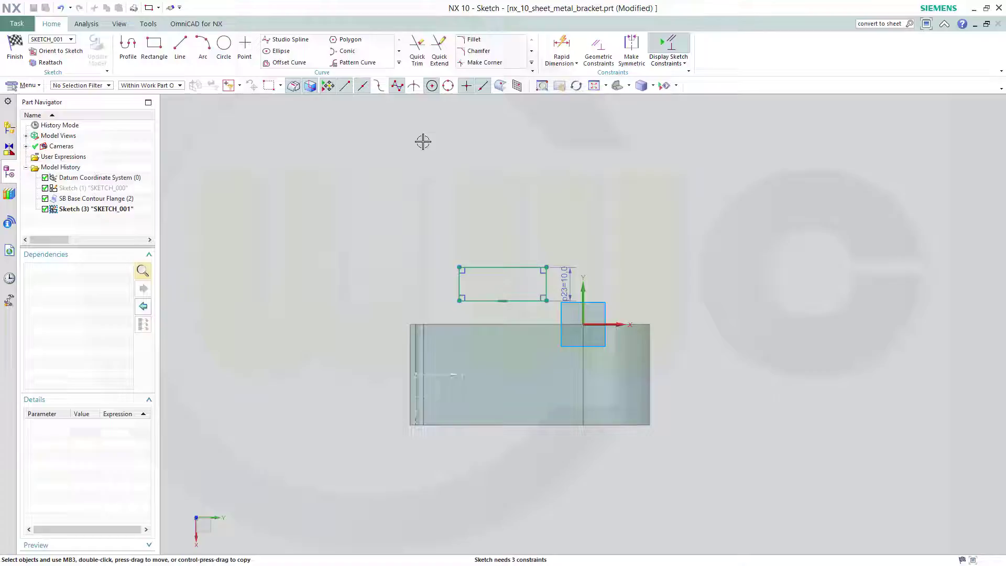
# Add a sketch point at the midpoint of the rectangle's bottom edge
pyautogui.click(245, 46)
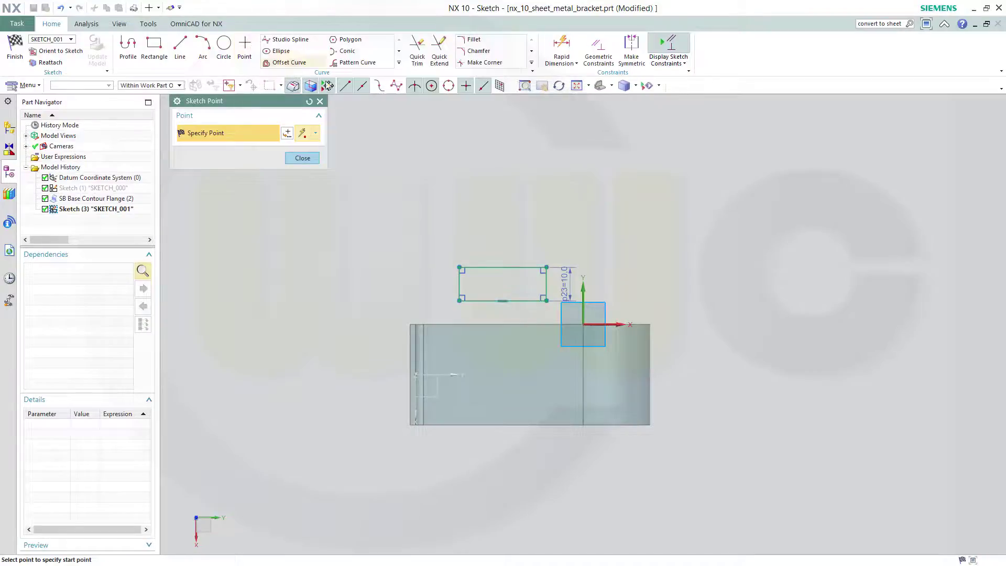
pyautogui.click(503, 301)
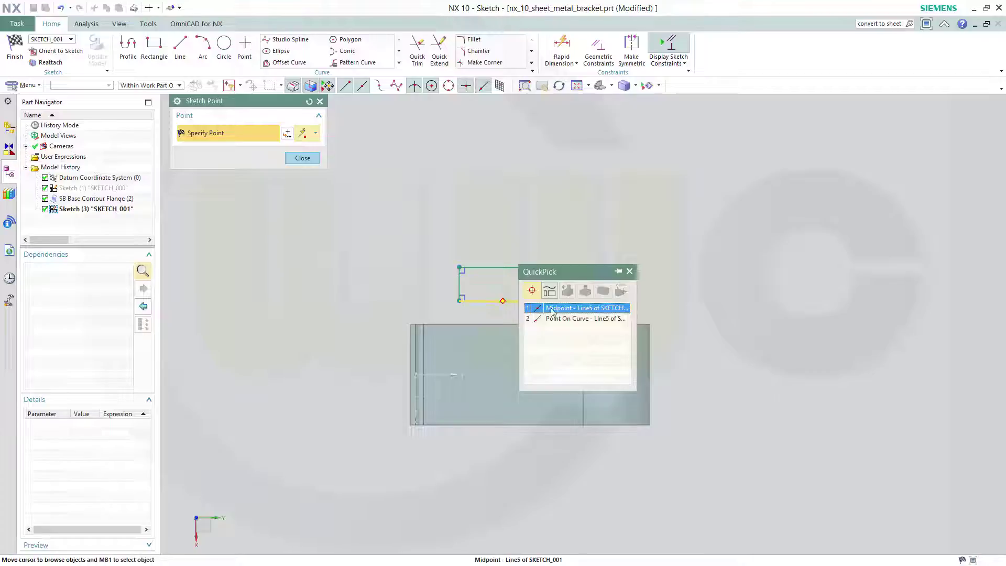
pyautogui.click(551, 309)
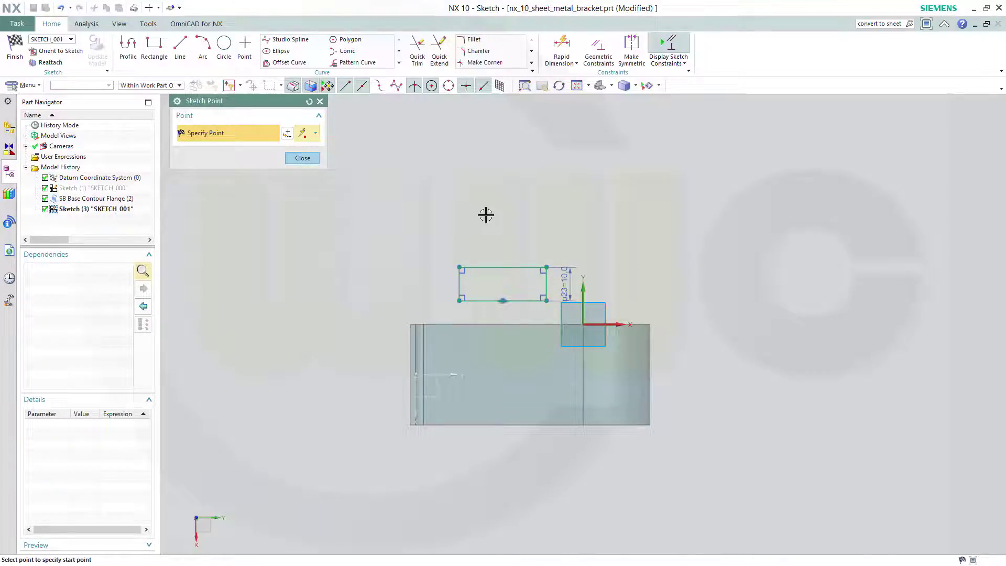
pyautogui.click(313, 160)
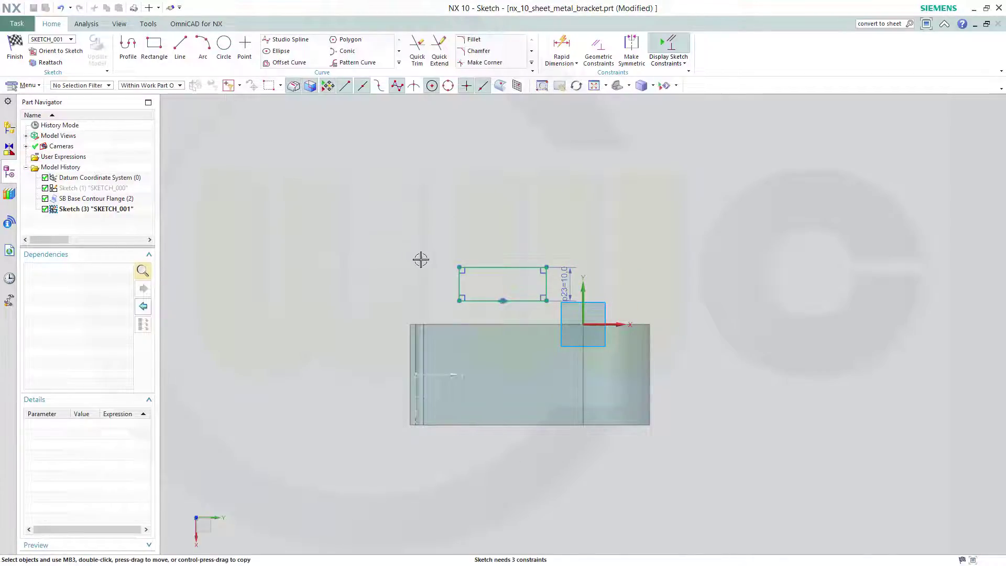
# Constrain the midpoint onto the flange's top edge and make the bottom line collinear with it
pyautogui.click(502, 300)
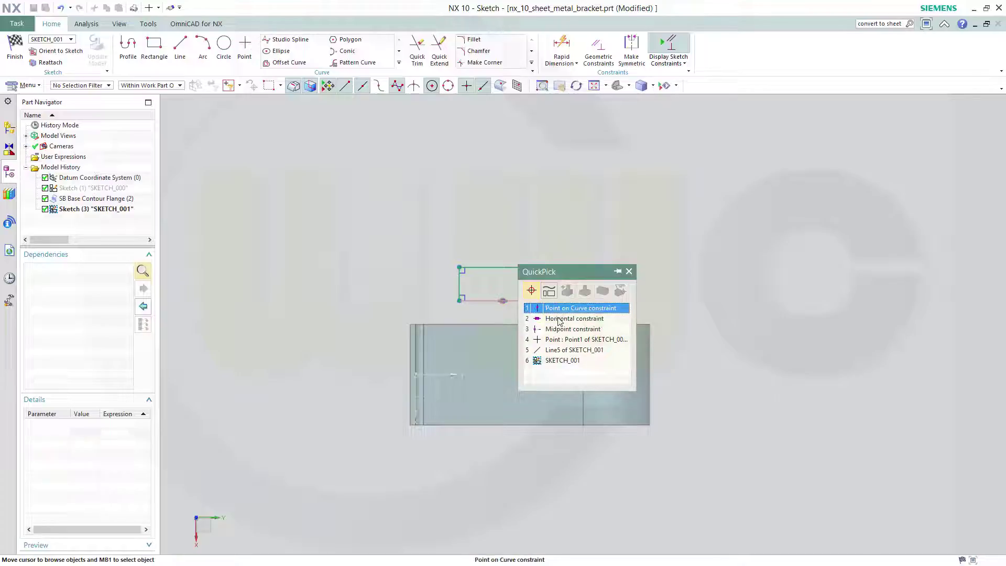
pyautogui.click(577, 340)
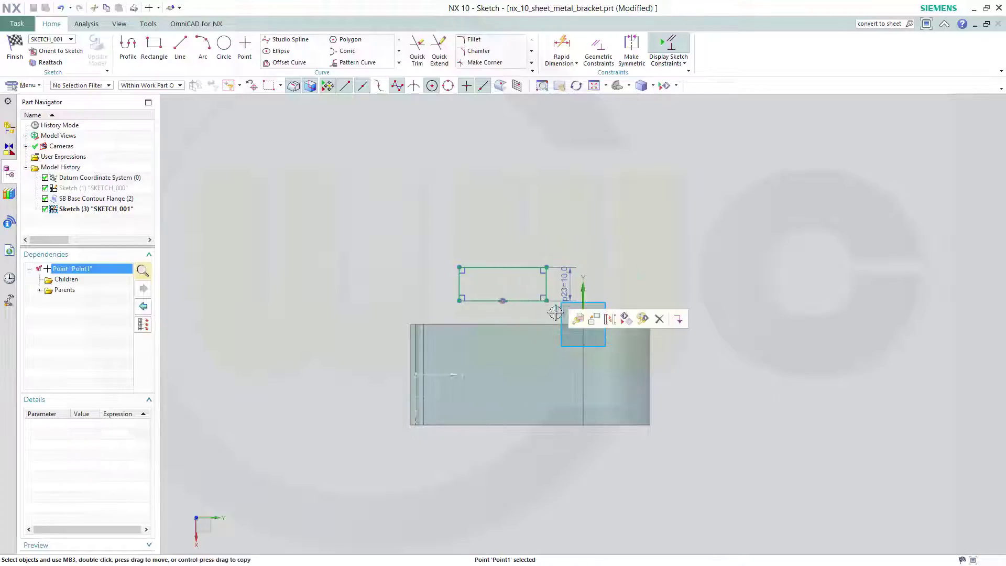
pyautogui.click(503, 320)
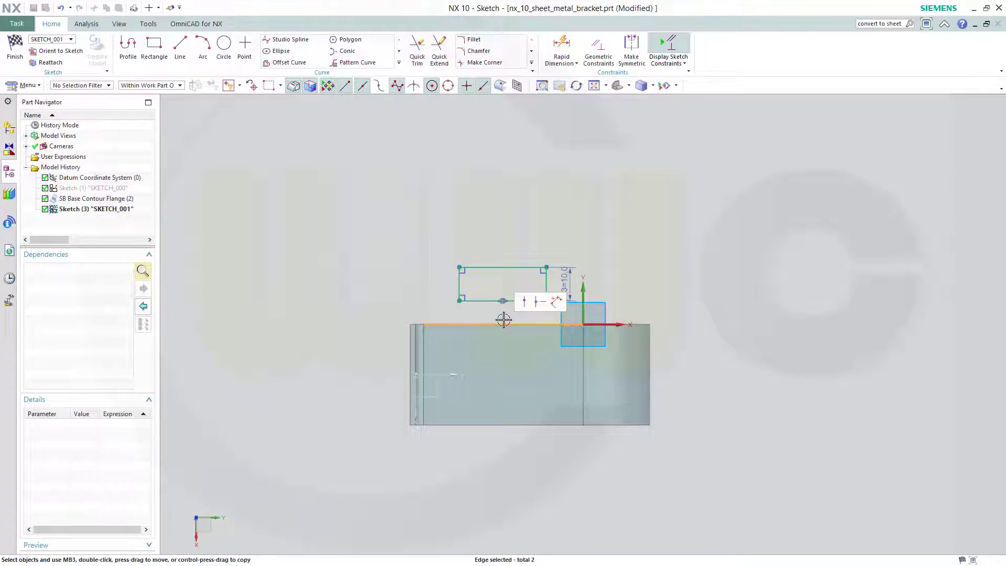
pyautogui.click(535, 303)
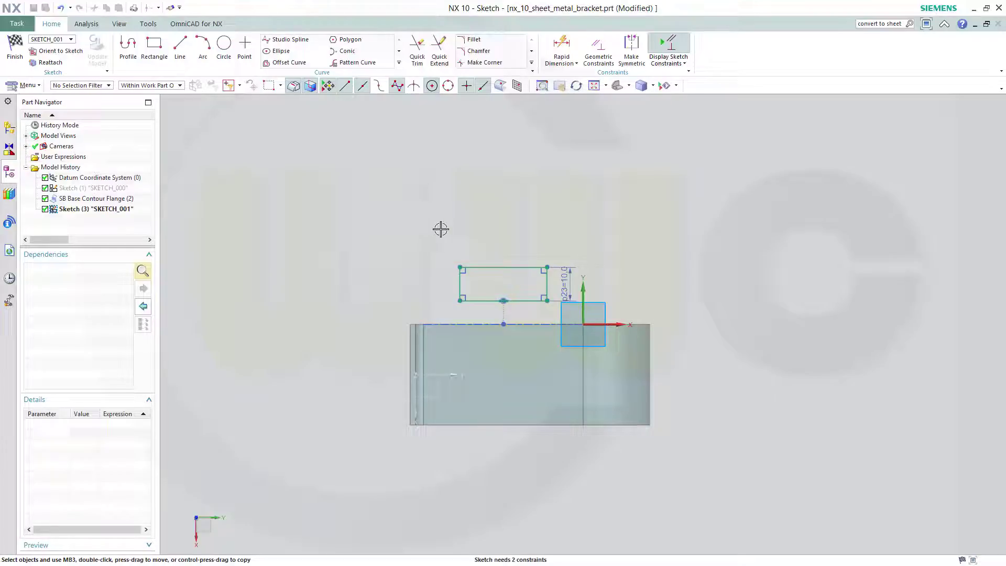
pyautogui.click(469, 301)
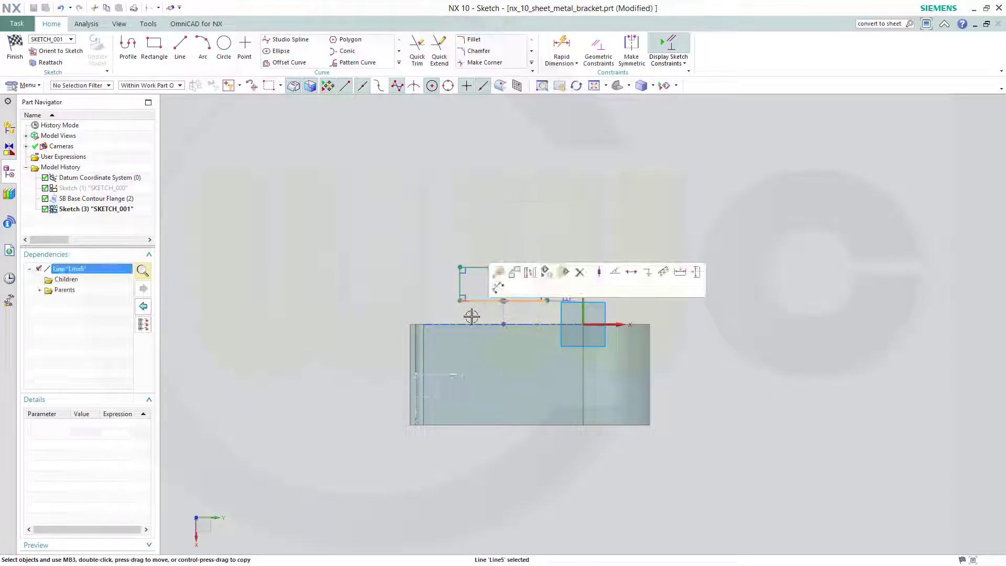
pyautogui.click(469, 324)
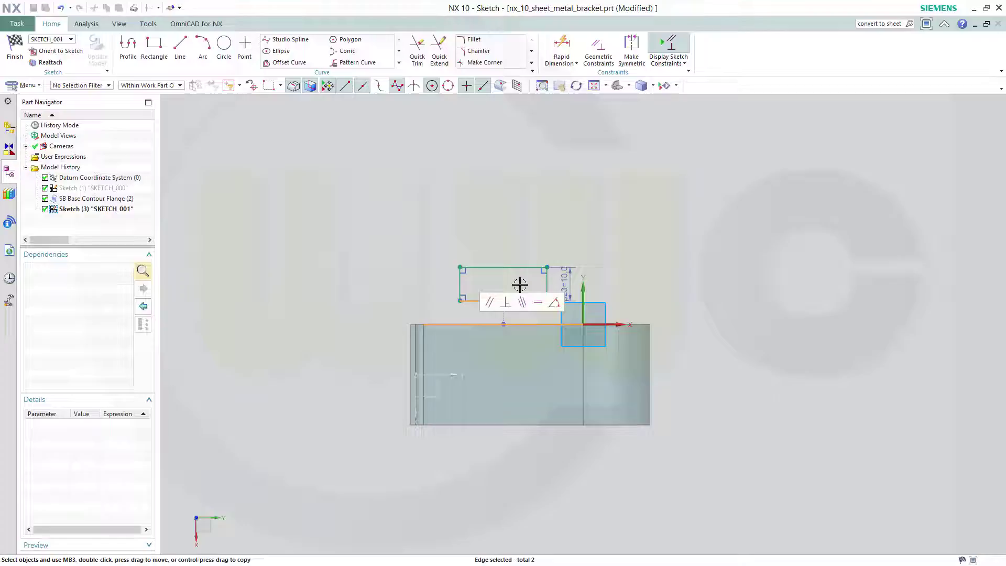
pyautogui.click(523, 303)
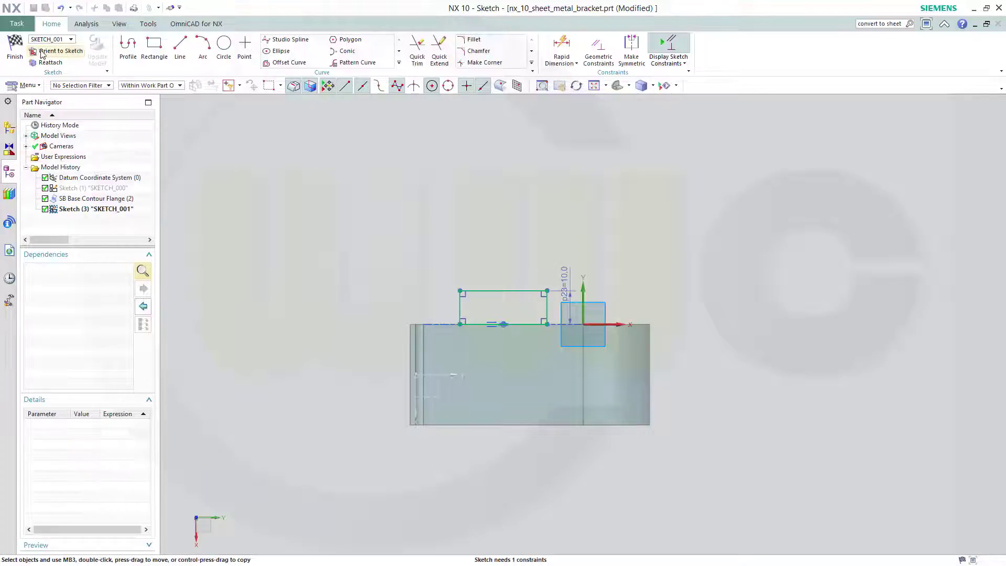
# Finish SKETCH_001 and create SB Tab (3) from its rectangle
pyautogui.click(14, 50)
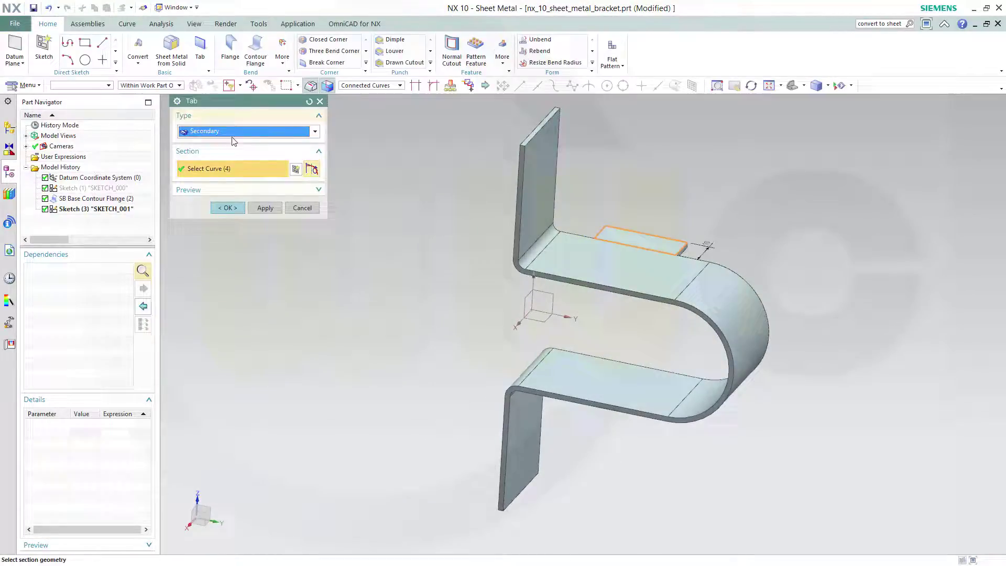
pyautogui.click(230, 208)
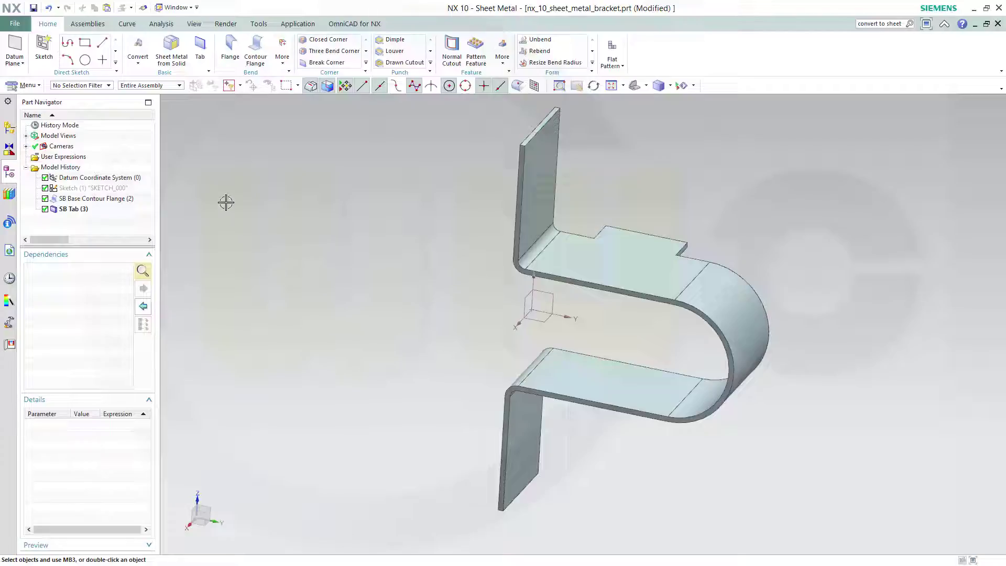
# Cancel the stray sketch setup and launch the Tab command for another tab
pyautogui.click(45, 49)
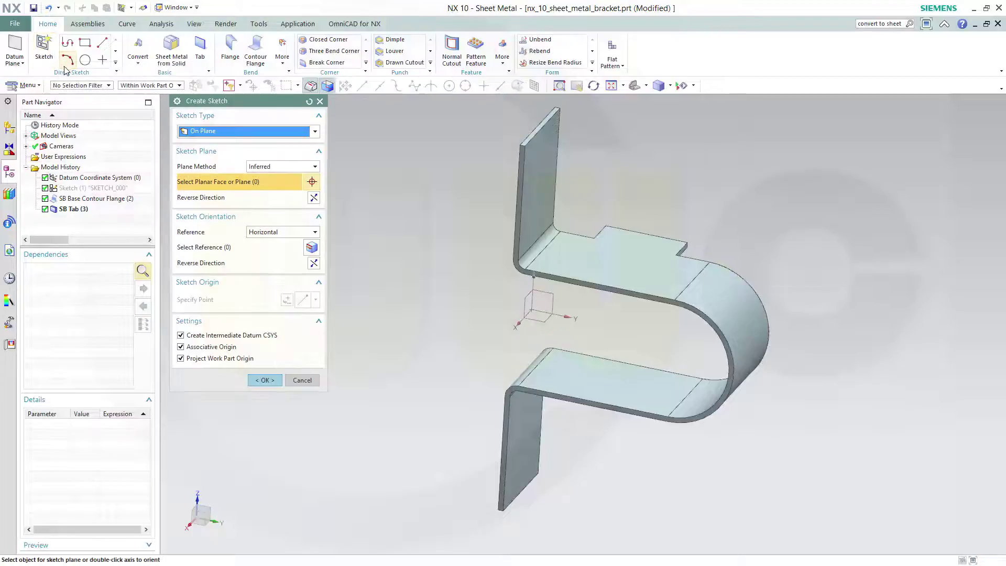
pyautogui.press('Escape')
pyautogui.click(200, 49)
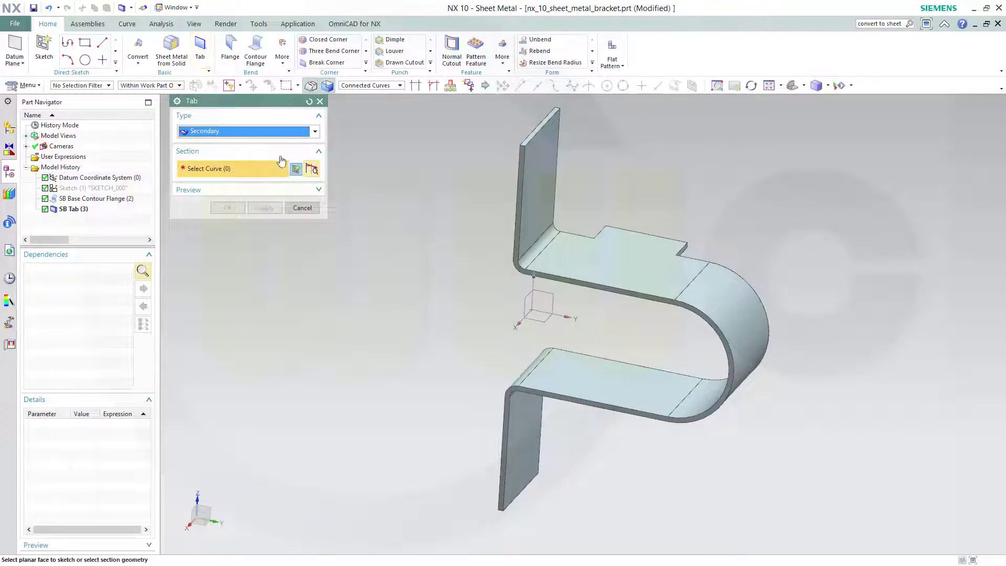
# On the flange's flat face, draw a 25 × 10 rectangle below the flange
pyautogui.click(602, 268)
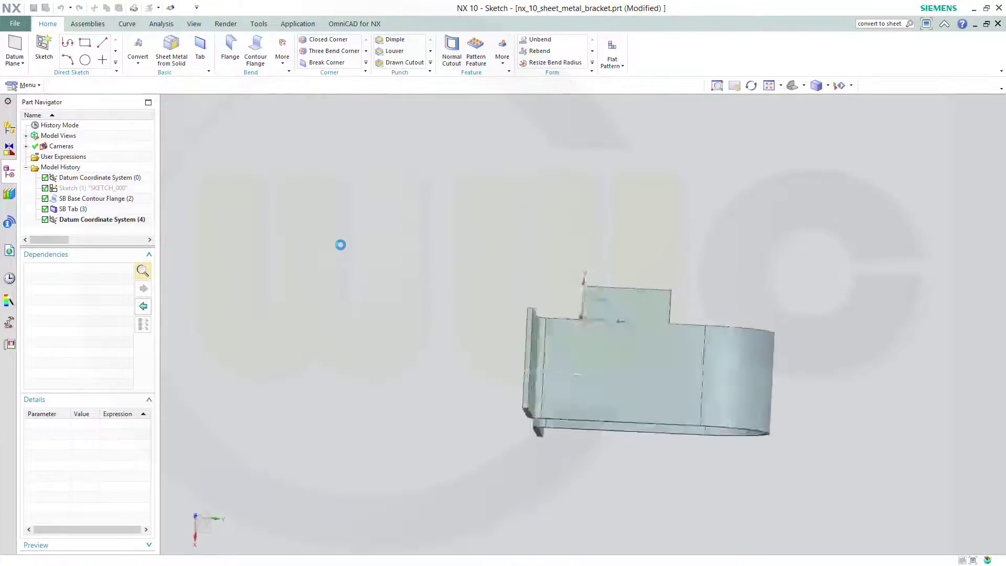
pyautogui.click(154, 46)
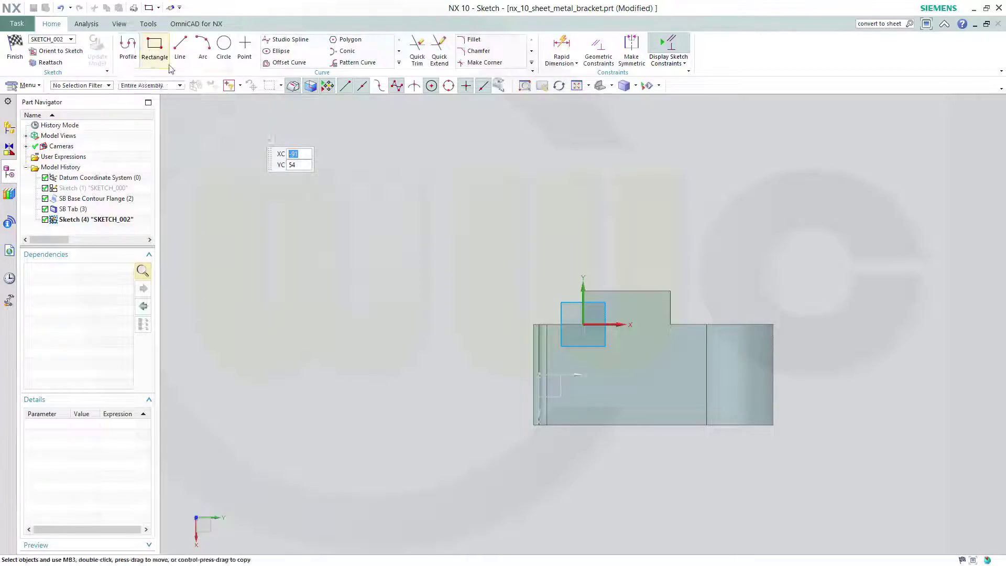
pyautogui.click(597, 443)
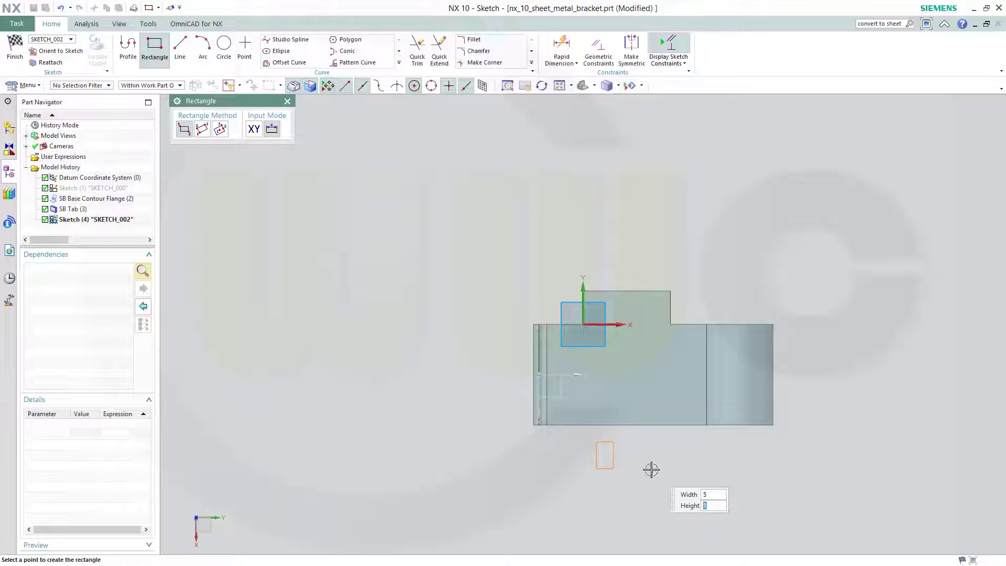
pyautogui.press('Tab')
pyautogui.click(652, 470)
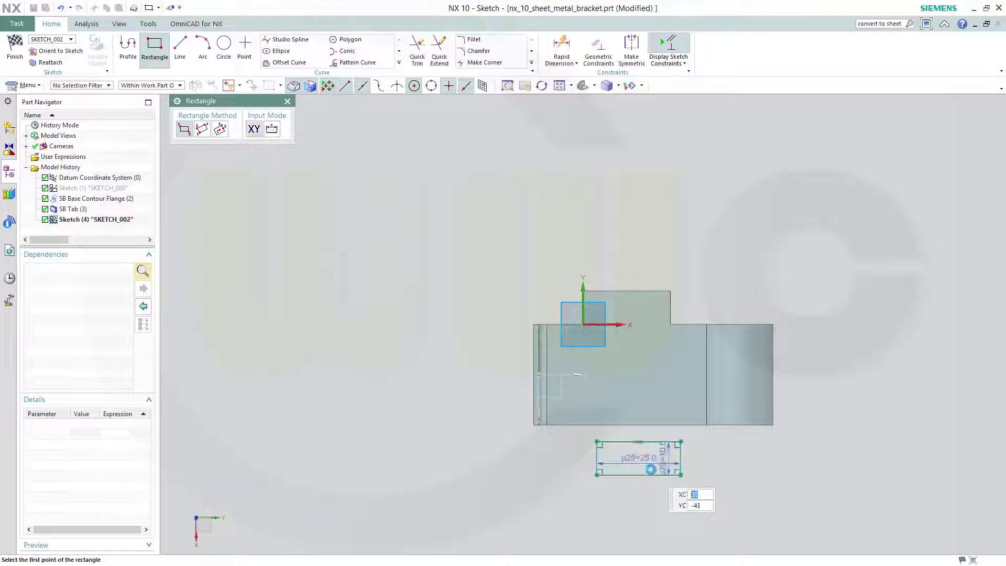
pyautogui.press('Escape')
# Add a sketch point at the midpoint of the rectangle's top edge
pyautogui.click(244, 46)
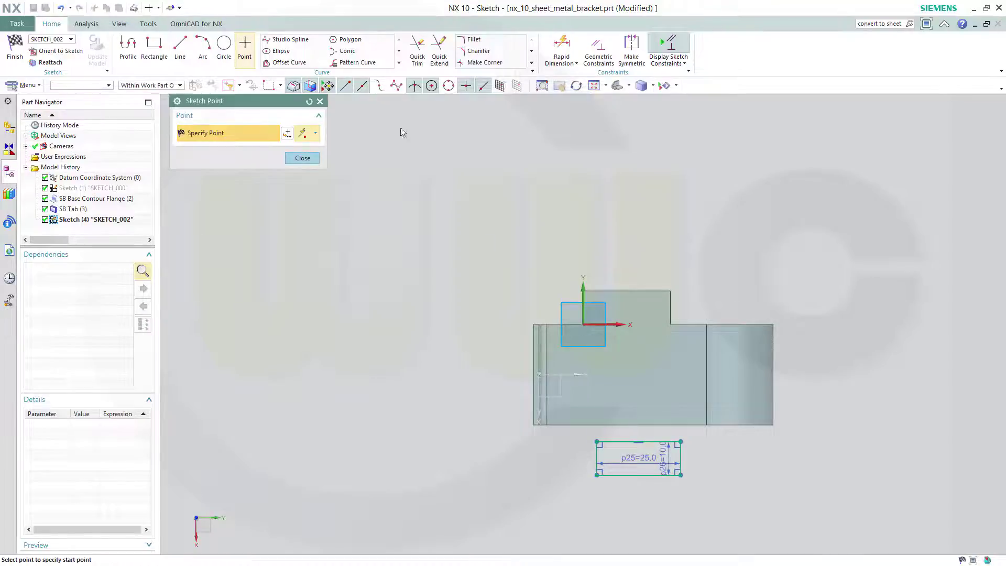
pyautogui.click(637, 442)
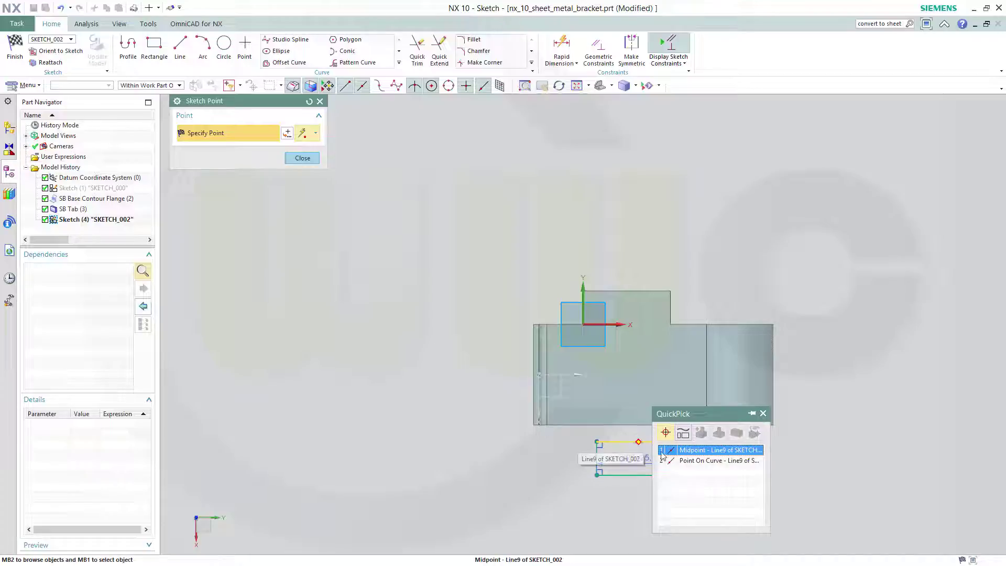
pyautogui.click(683, 451)
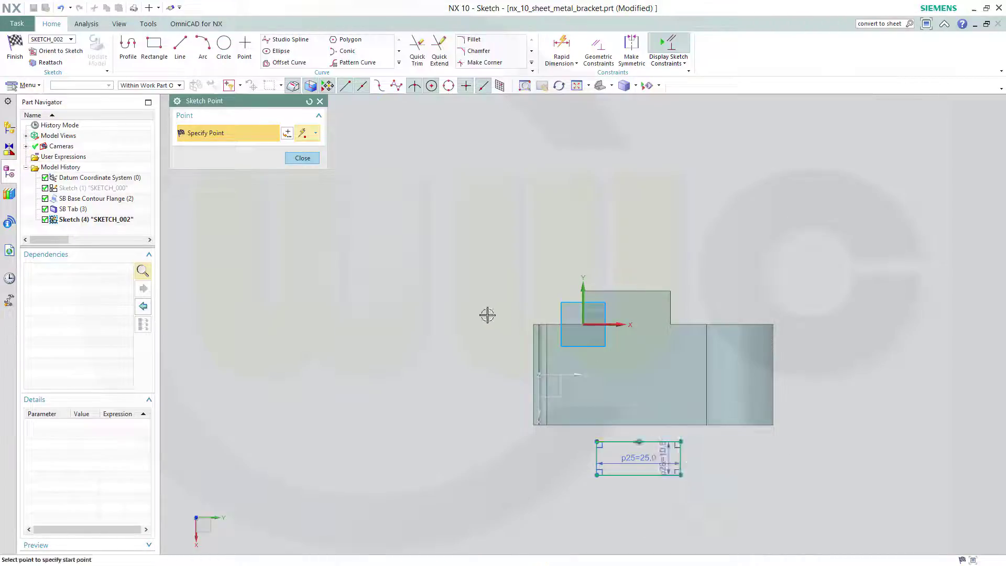
pyautogui.click(303, 158)
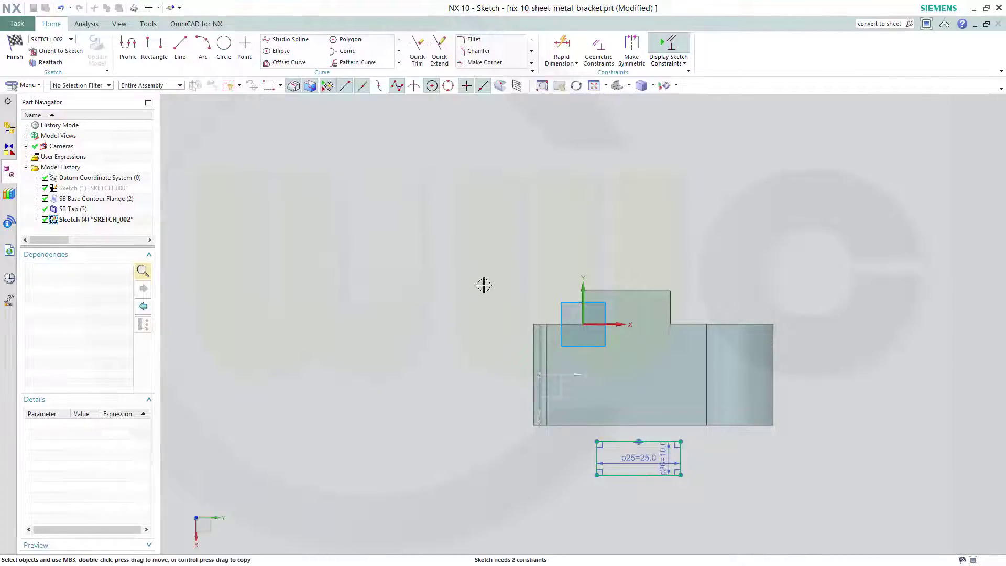
# Centre the midpoint on the flange's bottom edge and make the top line collinear with it
pyautogui.click(640, 443)
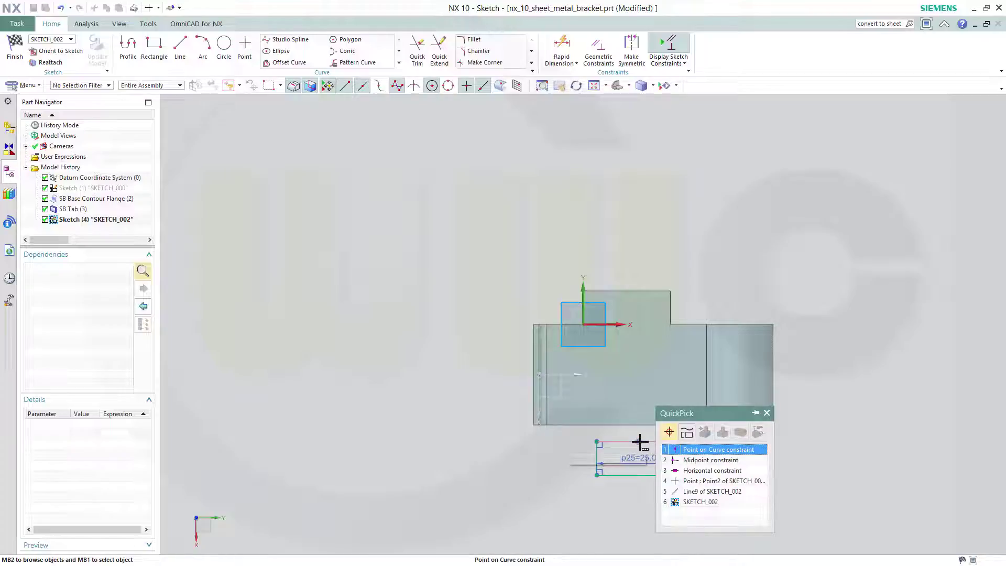
pyautogui.click(681, 481)
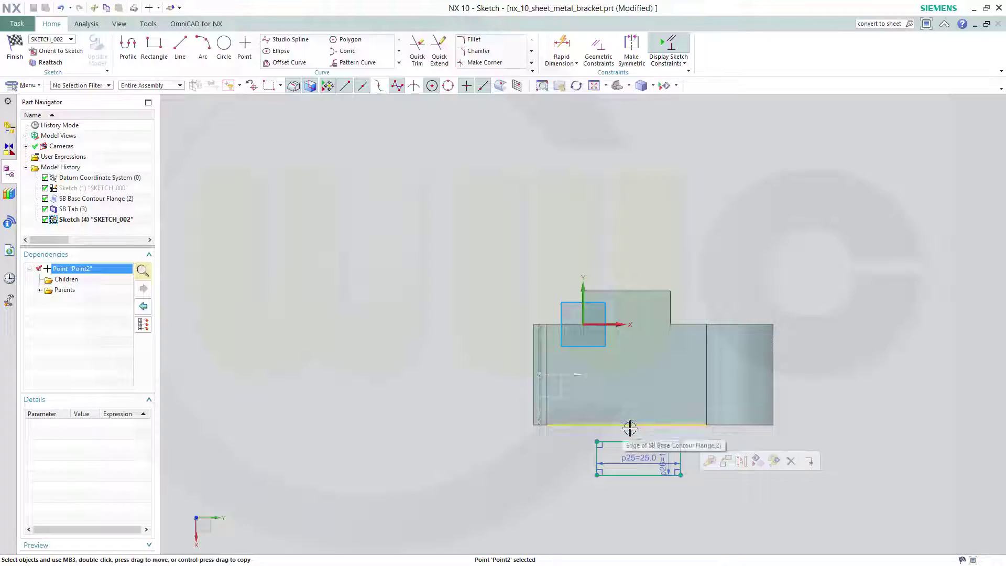
pyautogui.click(630, 429)
pyautogui.click(666, 411)
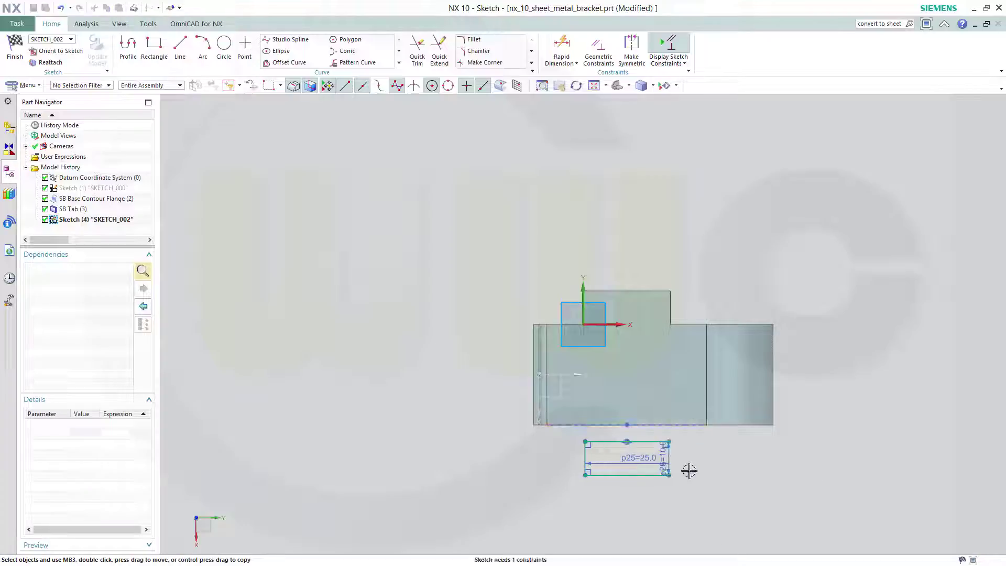
pyautogui.click(656, 442)
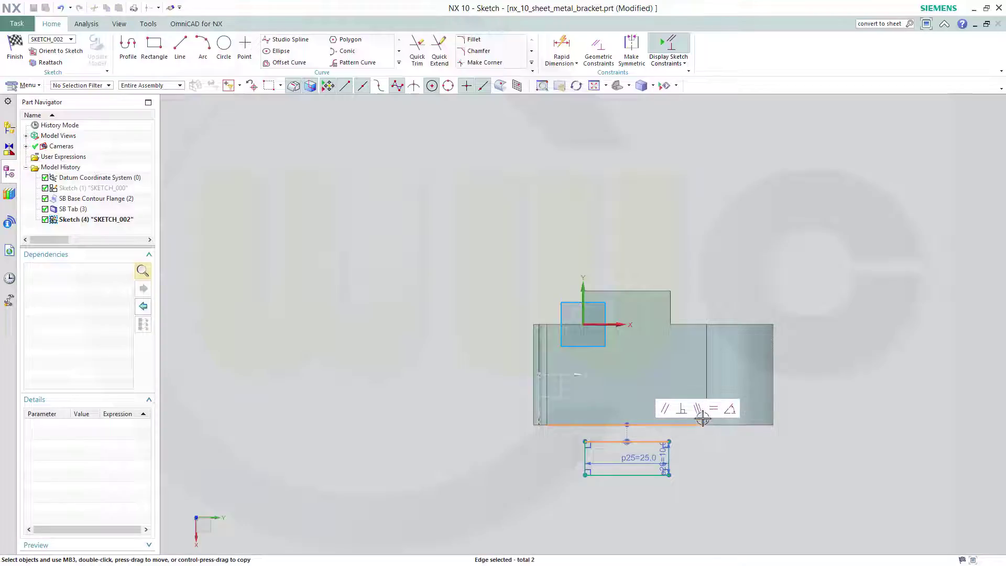
pyautogui.click(702, 409)
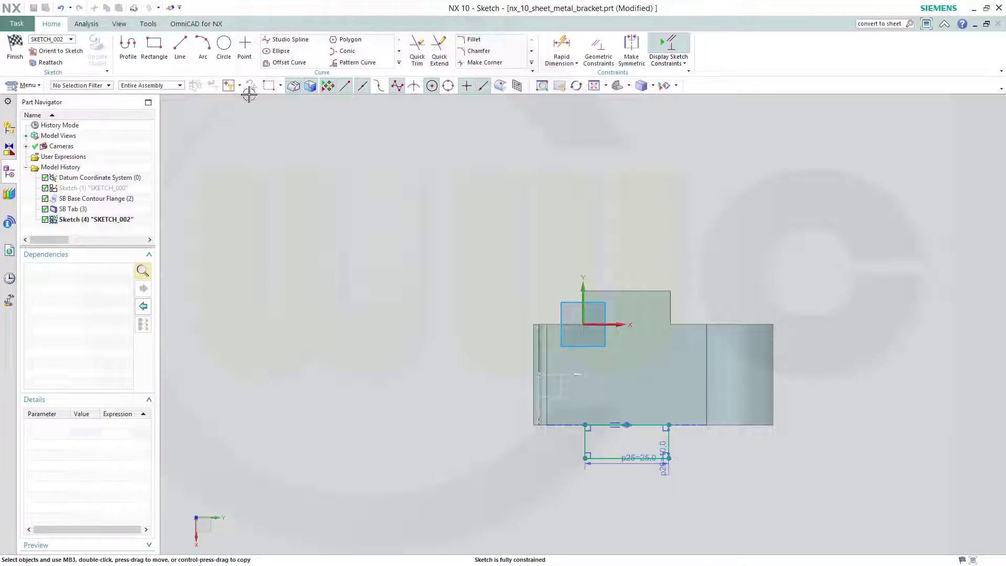
# Finish SKETCH_002, create SB Tab (4) from it, and open the Flange dialog
pyautogui.click(15, 48)
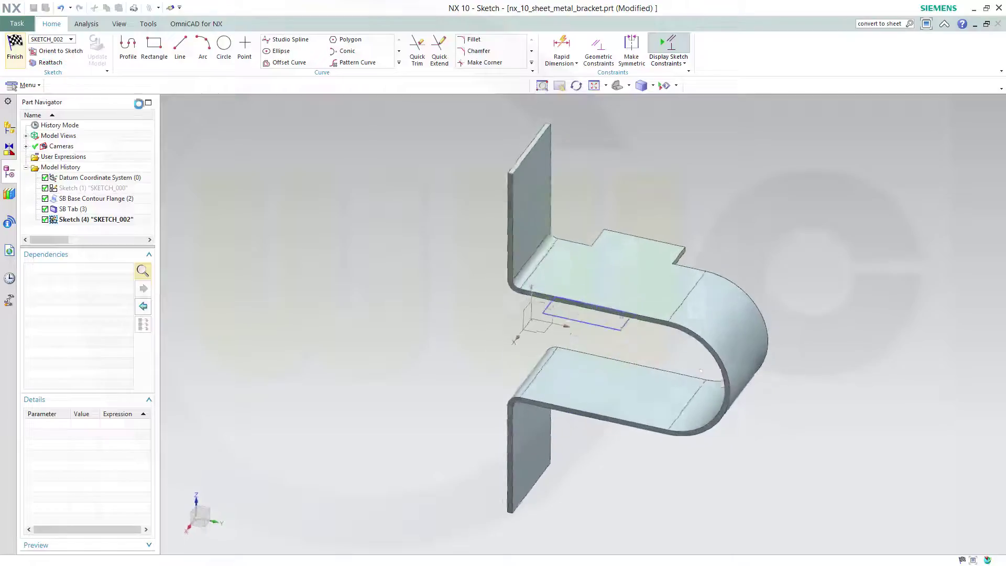
pyautogui.click(228, 207)
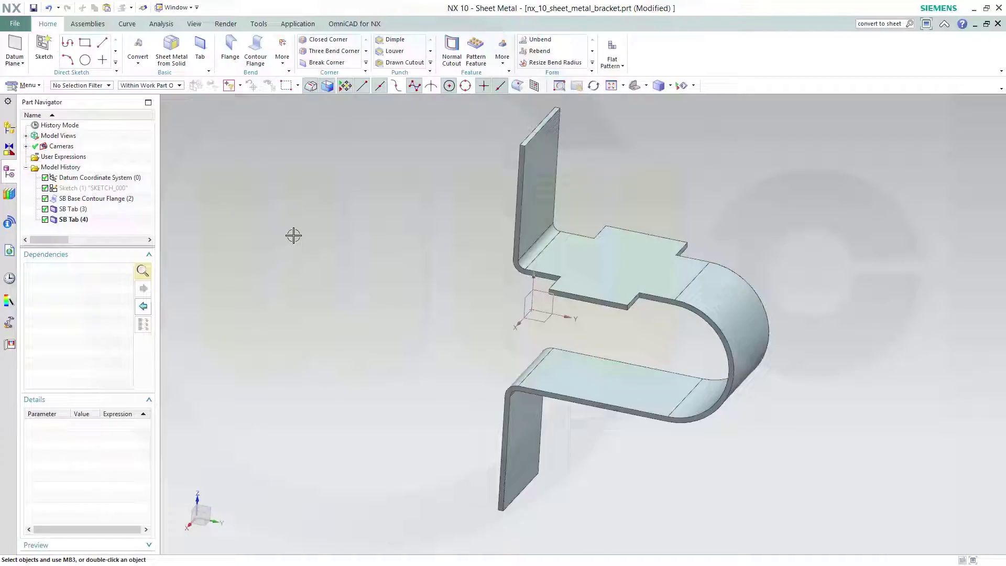
pyautogui.keyDown('shift'); pyautogui.moveTo(320, 234); pyautogui.dragTo(283, 257, button='middle'); pyautogui.keyUp('shift')
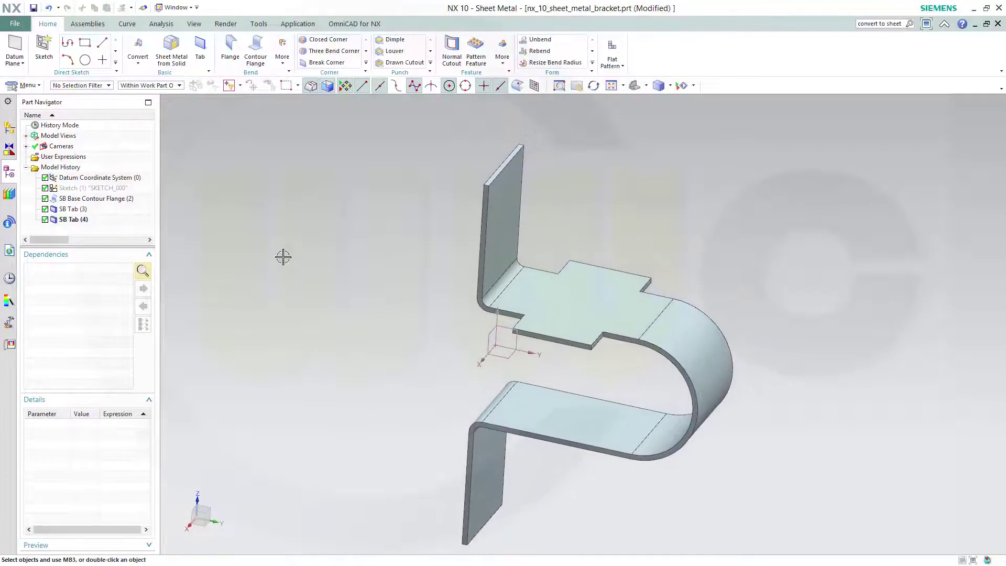
pyautogui.click(230, 50)
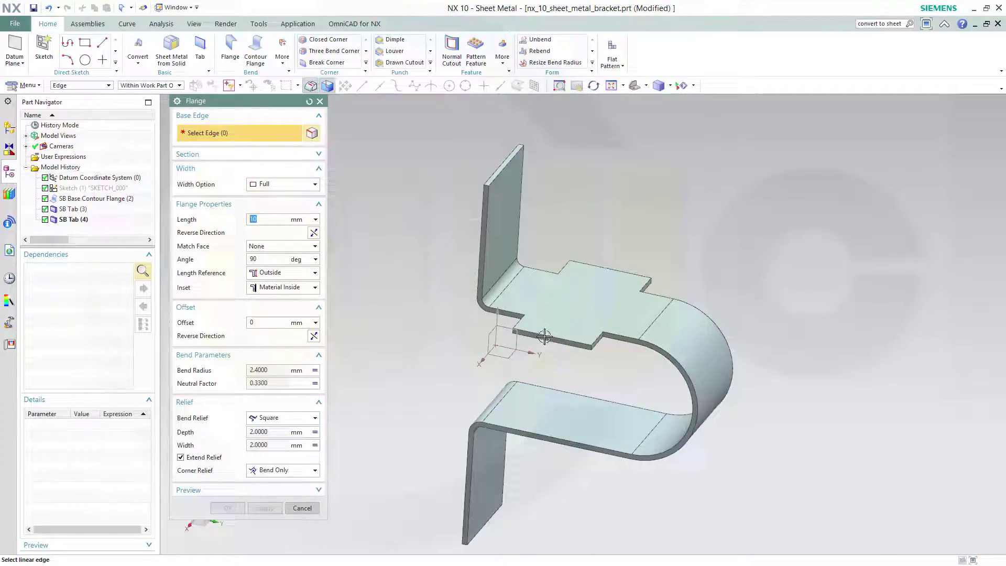
# Pick the new tab's front edge and set the flange length to 70 mm
pyautogui.click(545, 338)
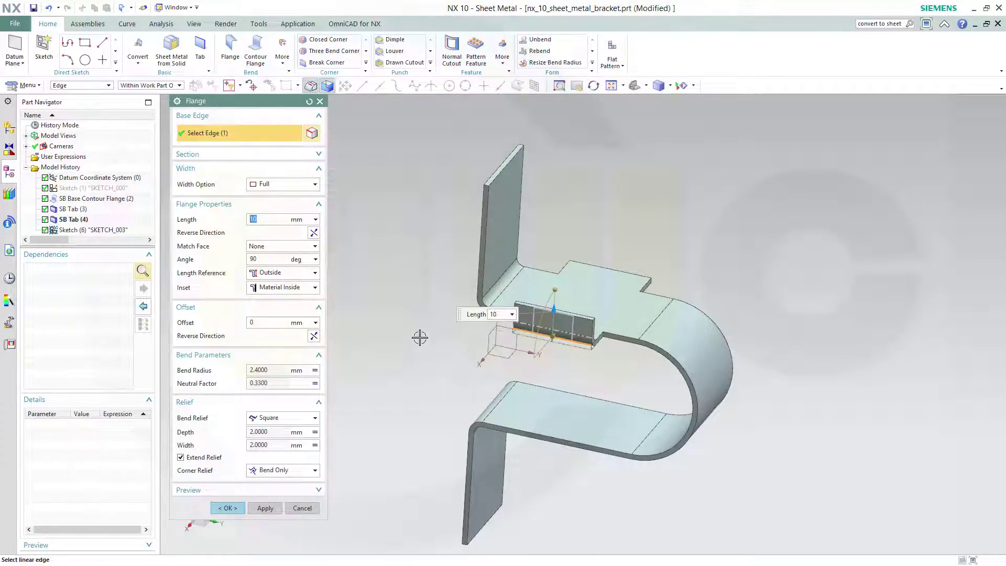
pyautogui.moveTo(419, 344); pyautogui.dragTo(373, 338, button='middle')
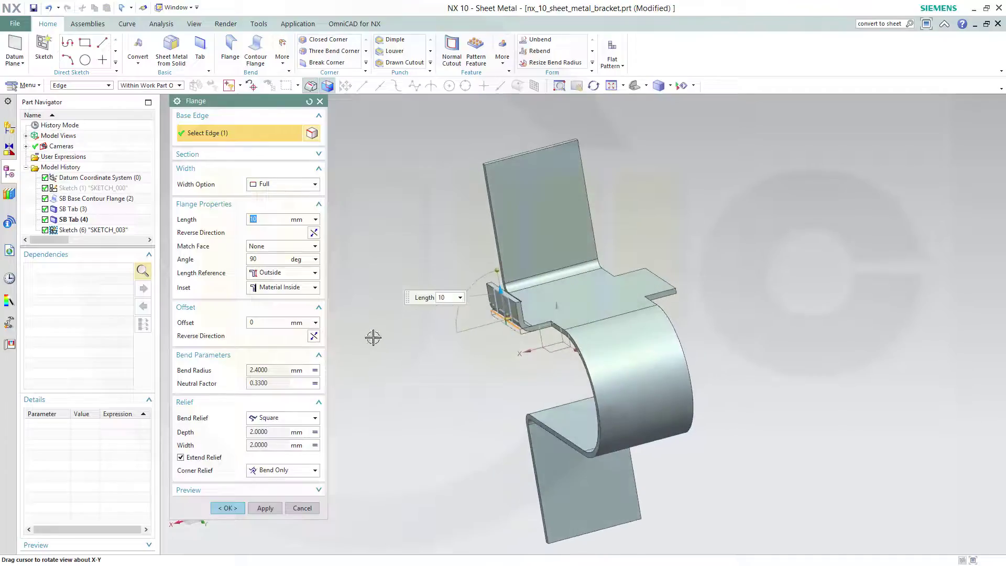
pyautogui.click(272, 218)
pyautogui.write('70')
pyautogui.press('Tab')
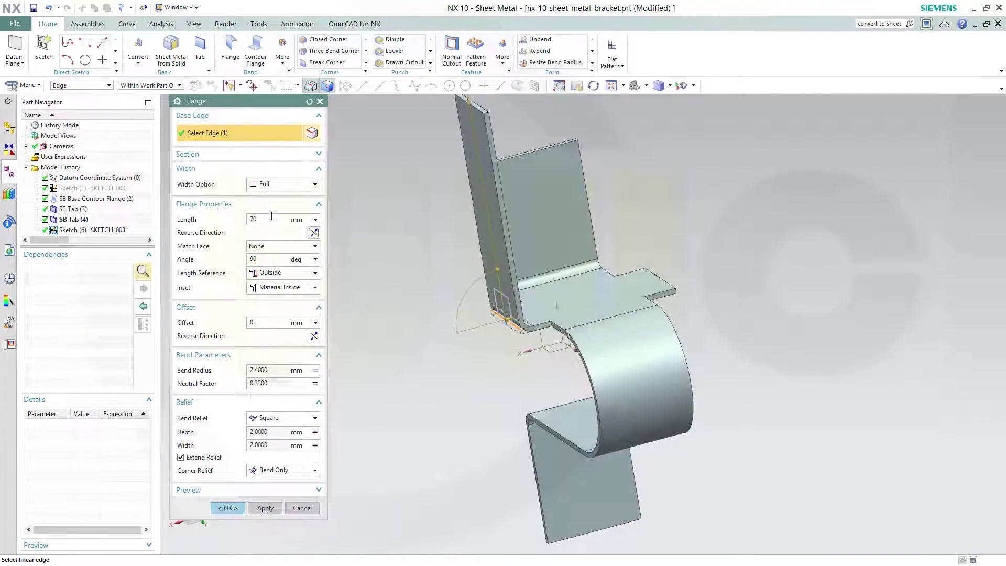
pyautogui.keyDown('shift'); pyautogui.moveTo(364, 198); pyautogui.dragTo(368, 268, button='middle'); pyautogui.keyUp('shift')
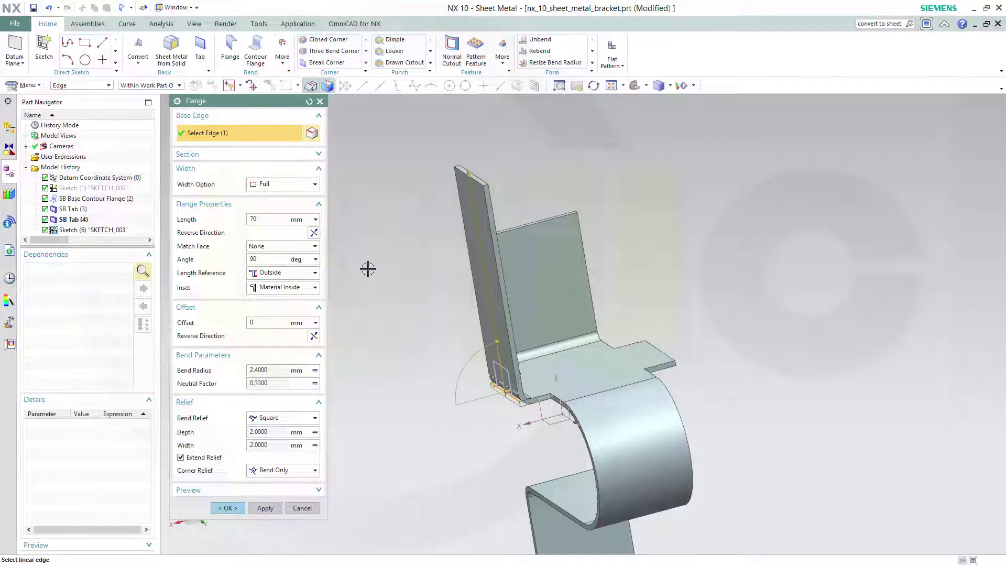
# Keep Outside length reference and Material Inside inset, then apply the 70 mm flange
pyautogui.click(315, 279)
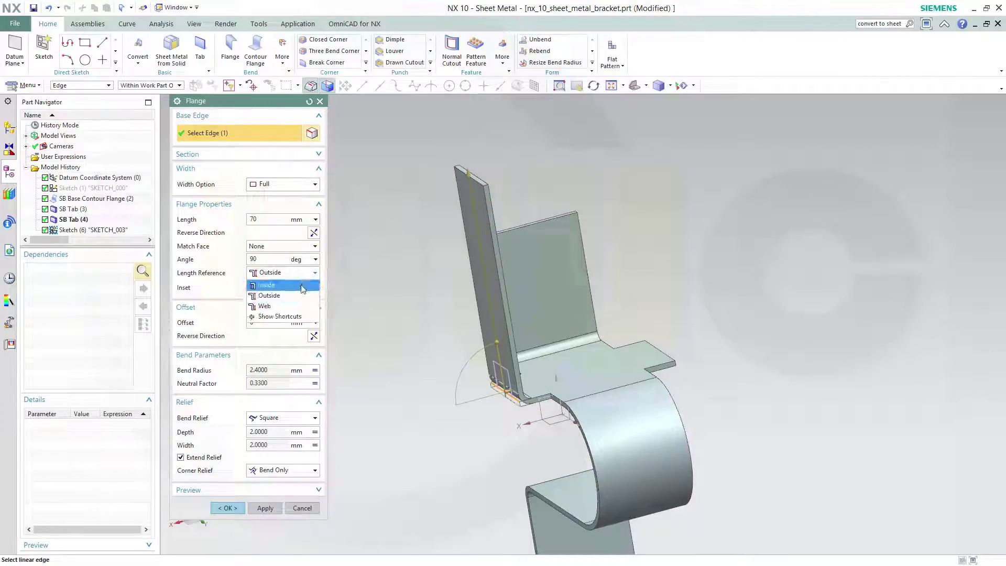
pyautogui.click(313, 285)
pyautogui.click(315, 275)
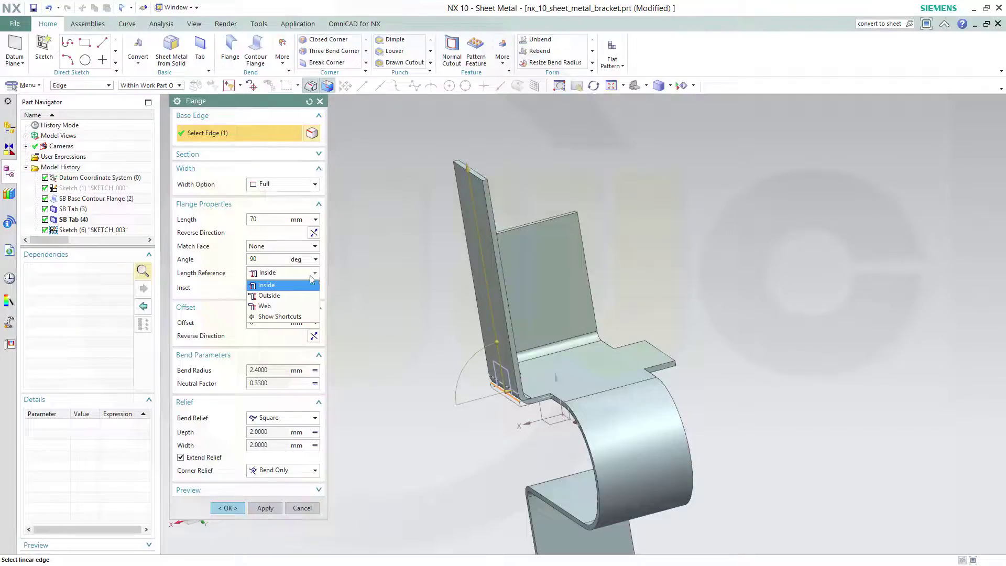
pyautogui.click(293, 296)
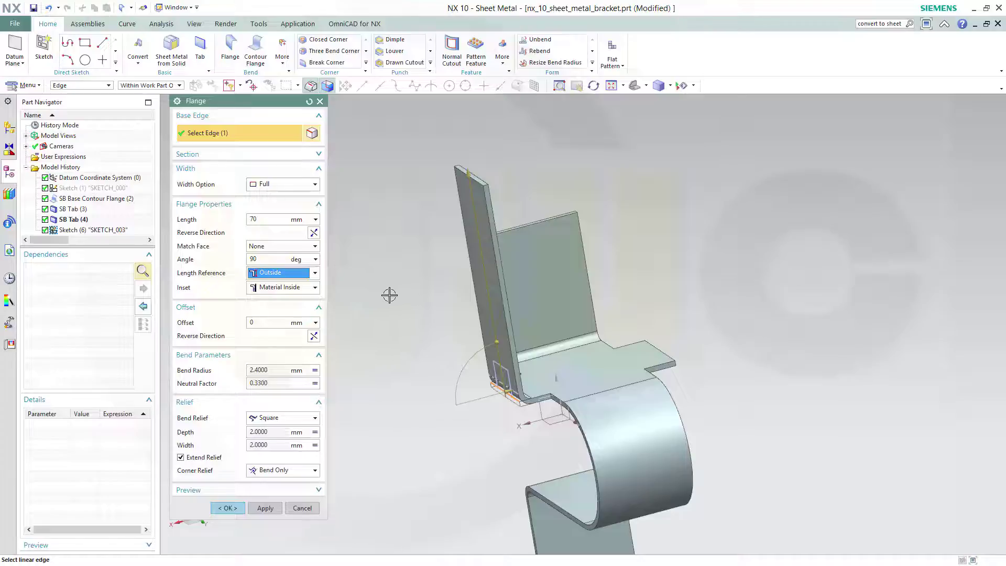
pyautogui.moveTo(389, 294); pyautogui.dragTo(368, 282, button='middle')
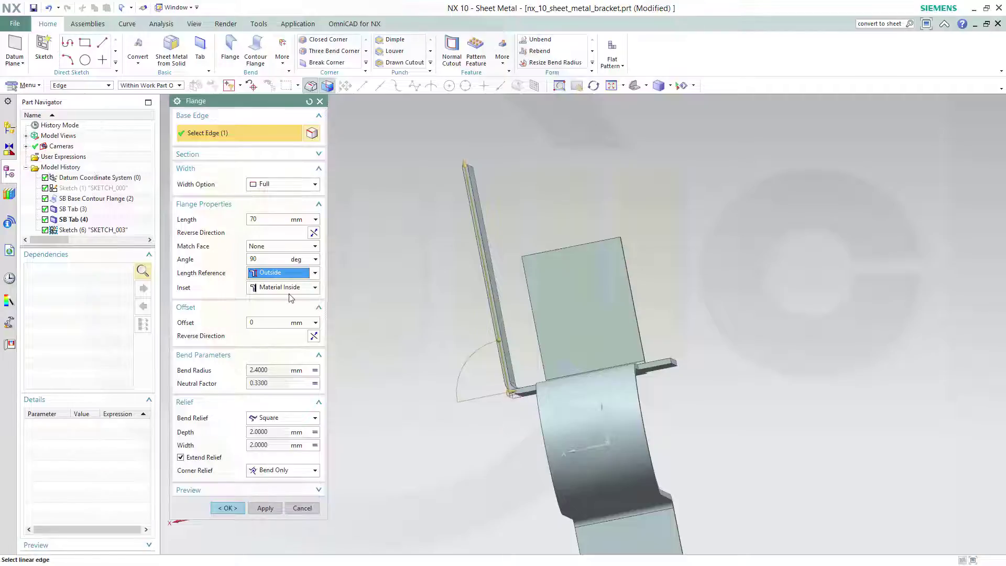
pyautogui.click(316, 289)
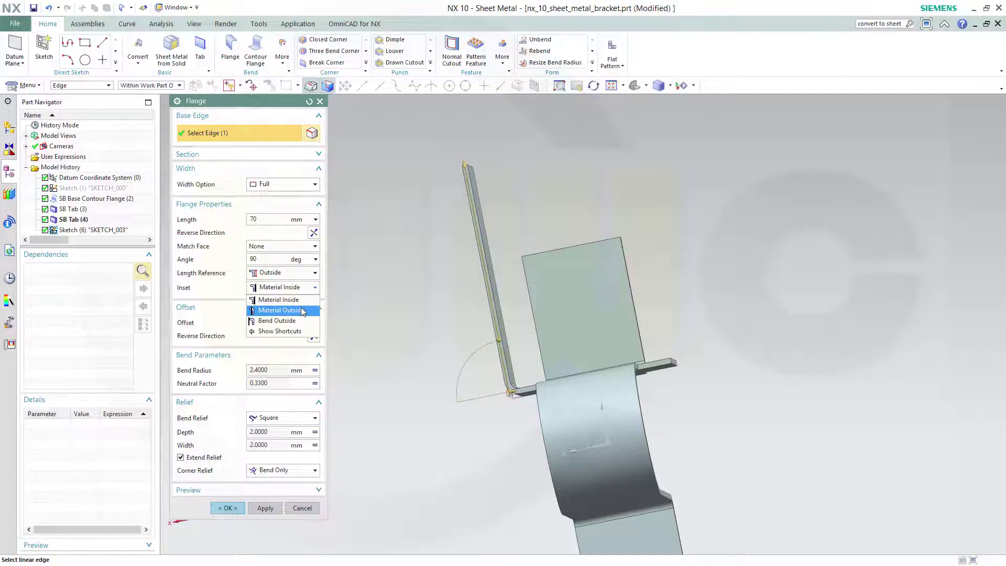
pyautogui.click(301, 308)
pyautogui.click(316, 289)
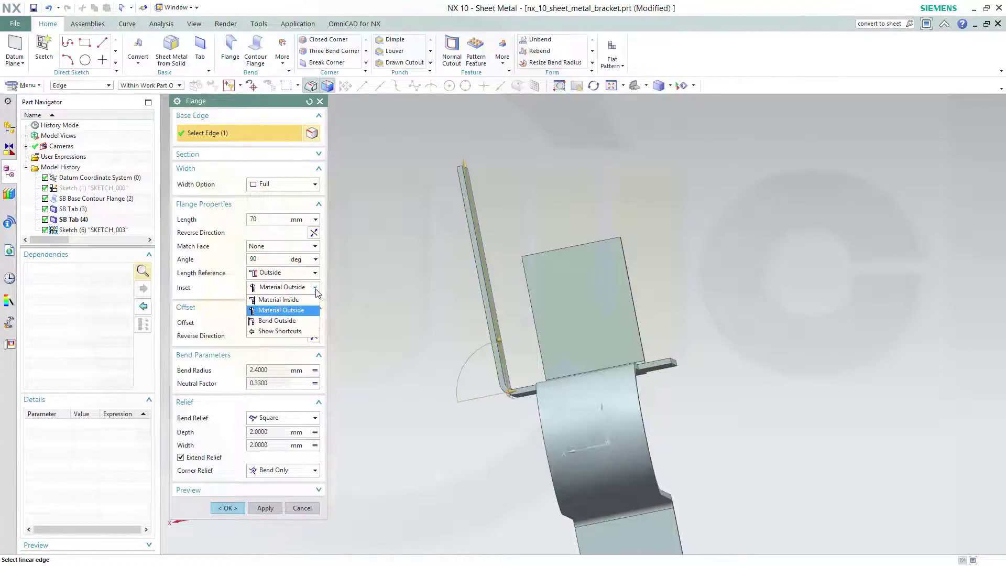
pyautogui.click(278, 300)
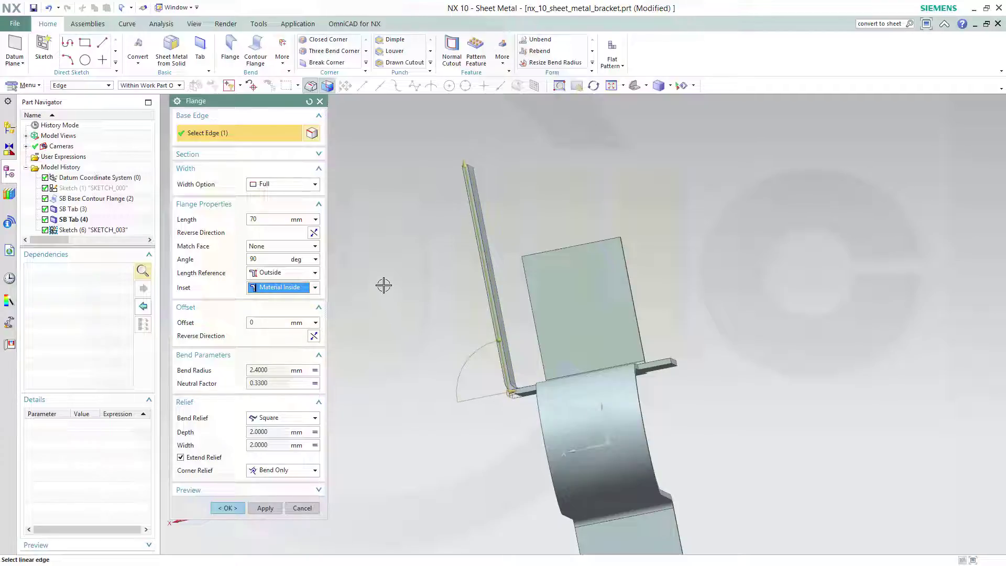
pyautogui.click(265, 507)
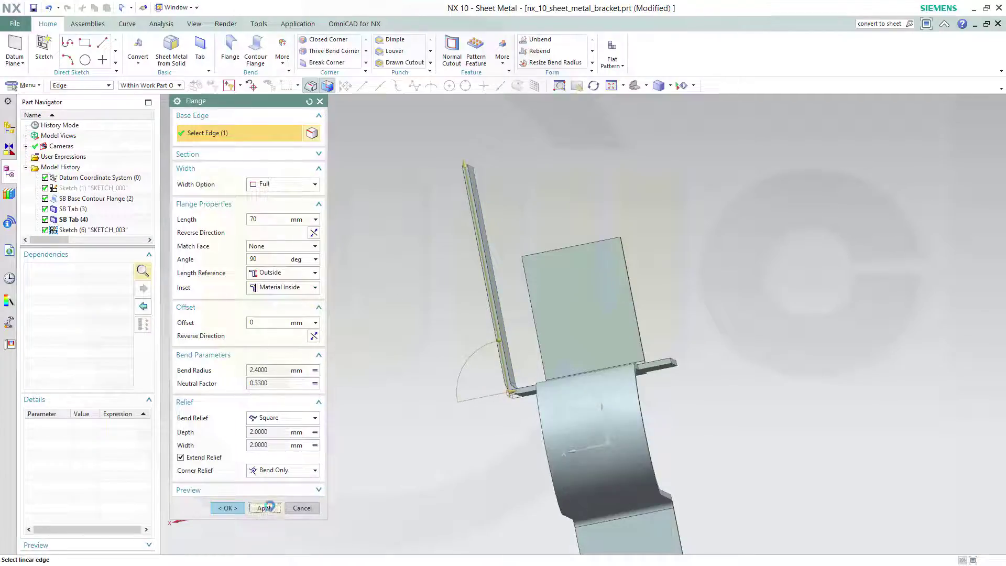
# Add a 20 mm flange on the tall wall's top edge
pyautogui.moveTo(504, 261); pyautogui.dragTo(434, 269, button='middle')
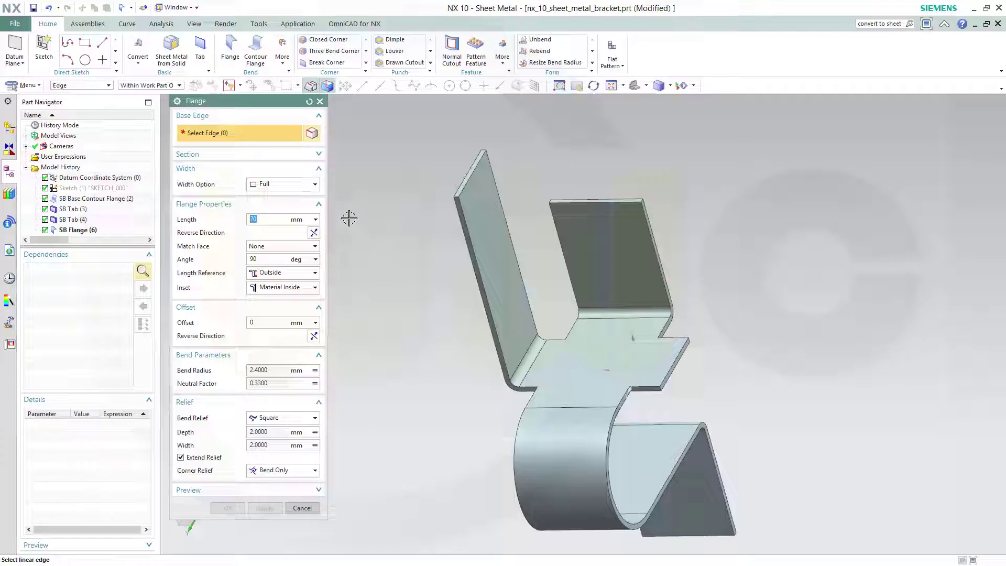
pyautogui.click(462, 181)
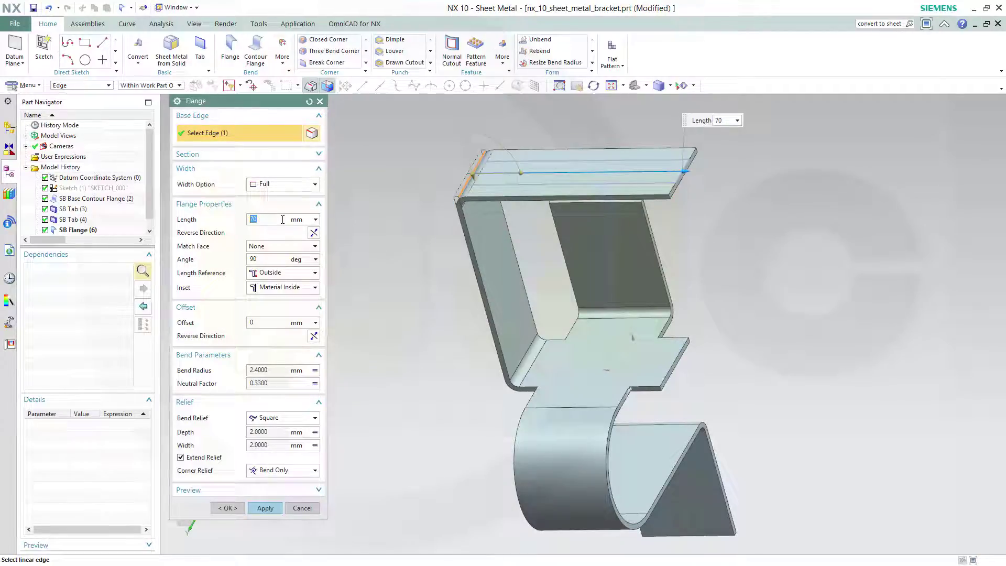
pyautogui.press('Return')
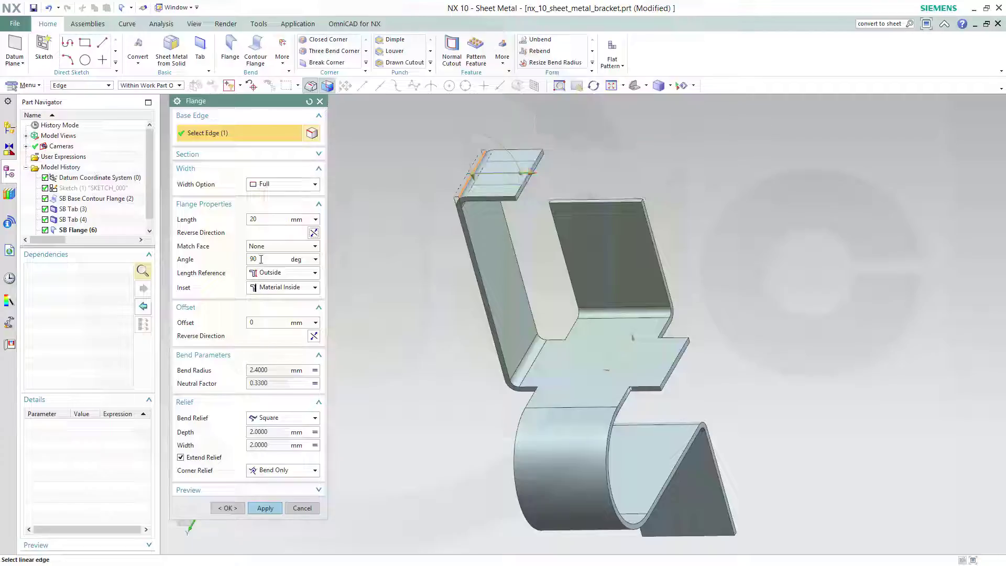
pyautogui.moveTo(375, 254); pyautogui.dragTo(393, 225, button='middle')
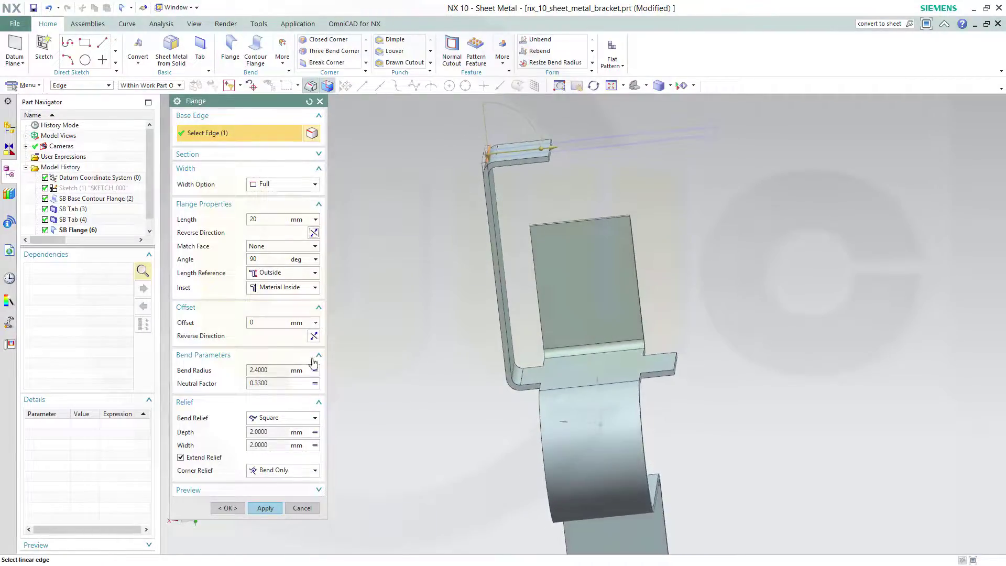
pyautogui.click(264, 509)
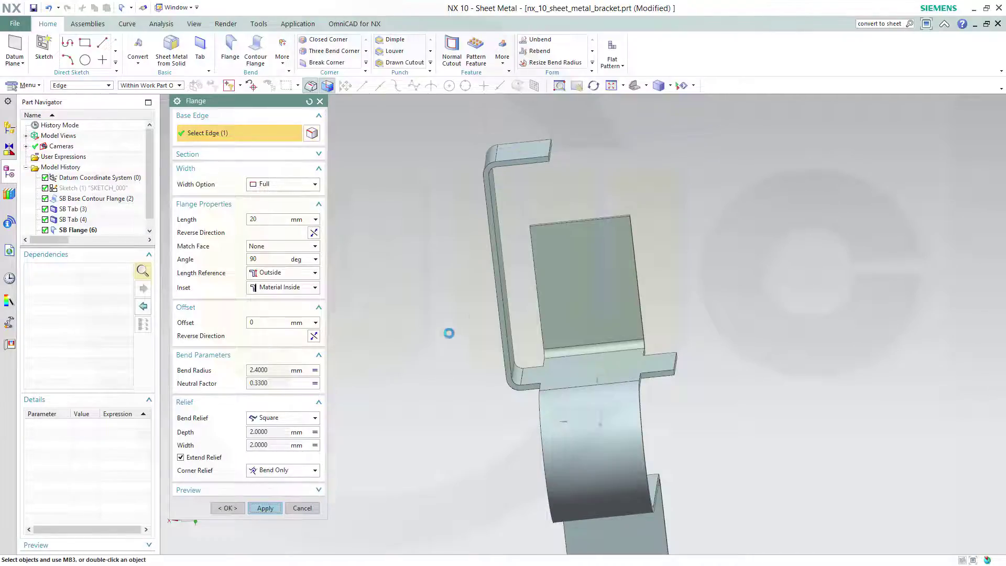
# Add a 10 mm flange on the SB Tab (3) edge
pyautogui.click(673, 358)
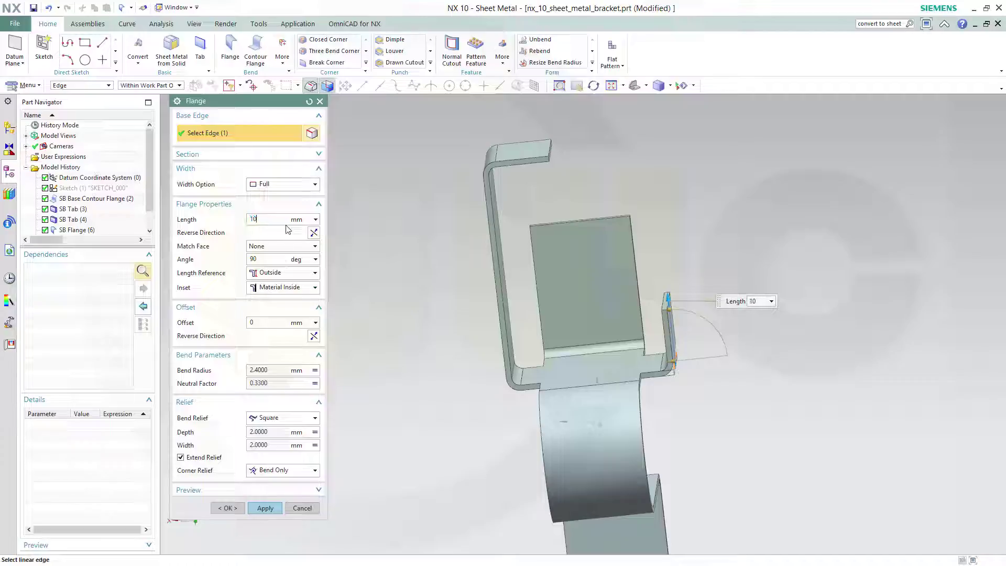
pyautogui.write('10')
pyautogui.press('Return')
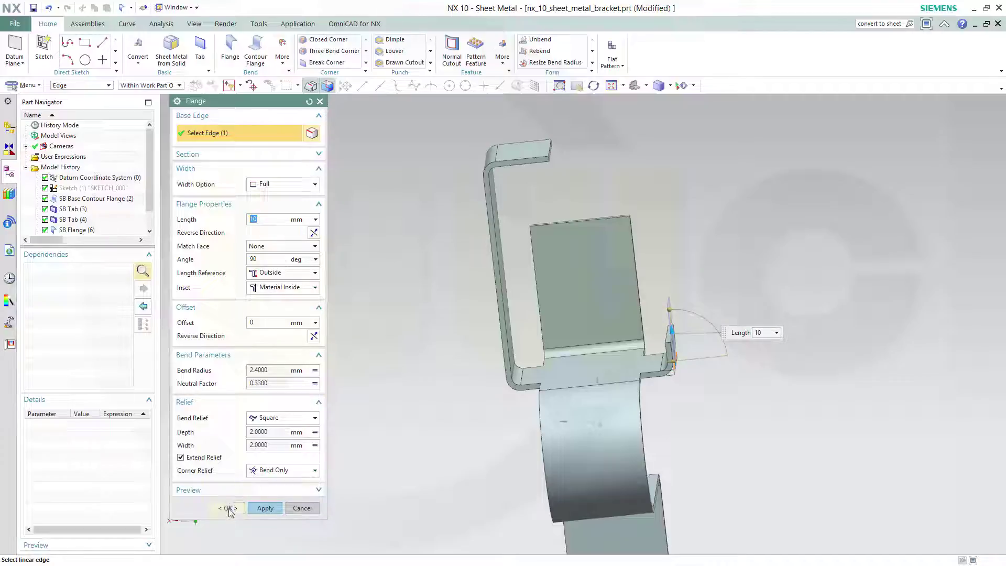
pyautogui.click(228, 508)
# Reset the view to a standard orientation and open the Corner Chamfer tool
pyautogui.moveTo(623, 322); pyautogui.dragTo(651, 415, button='middle')
pyautogui.scroll(2, 649, 396)
pyautogui.scroll(-2, 647, 407)
pyautogui.press('Home')
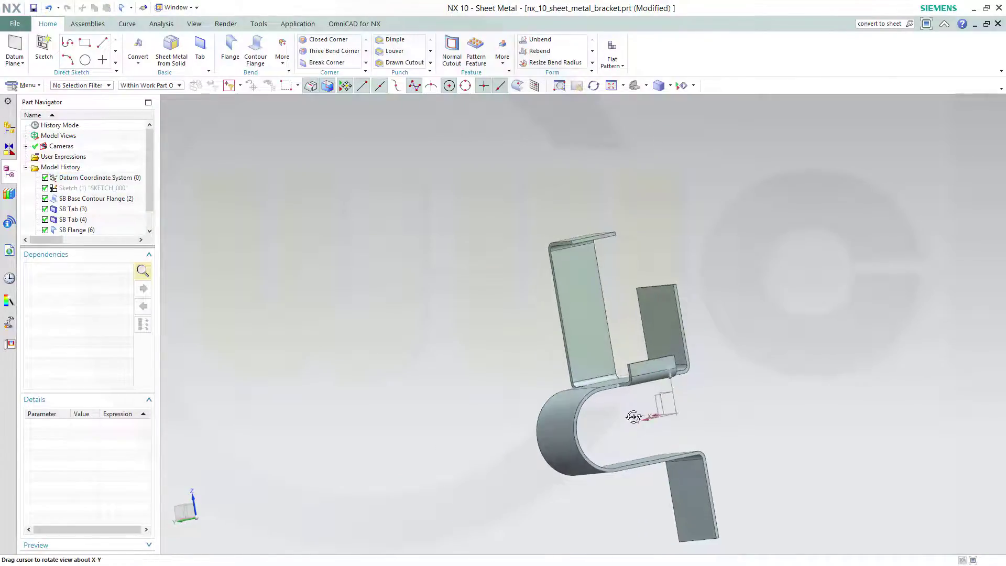
pyautogui.click(365, 63)
pyautogui.click(336, 77)
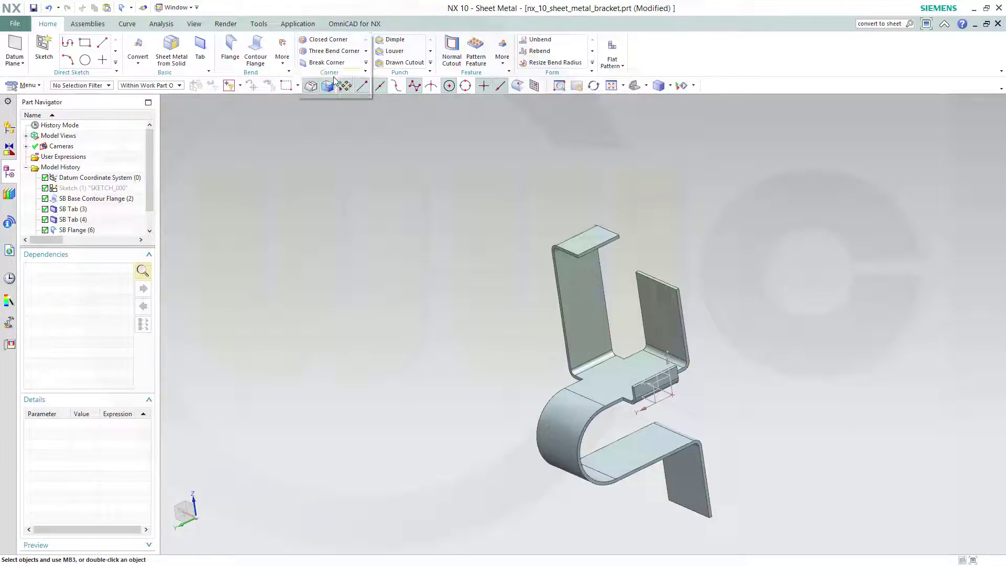
pyautogui.scroll(-3, 527, 159)
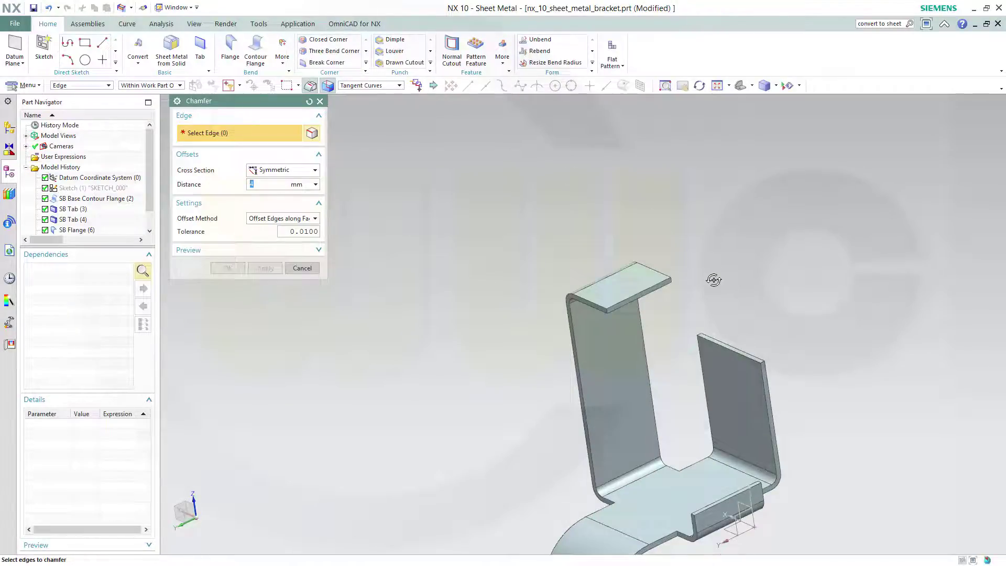
# Select the top flange's two corner edges and a base flange edge via QuickPick for chamfering
pyautogui.moveTo(714, 278); pyautogui.dragTo(708, 301, button='middle')
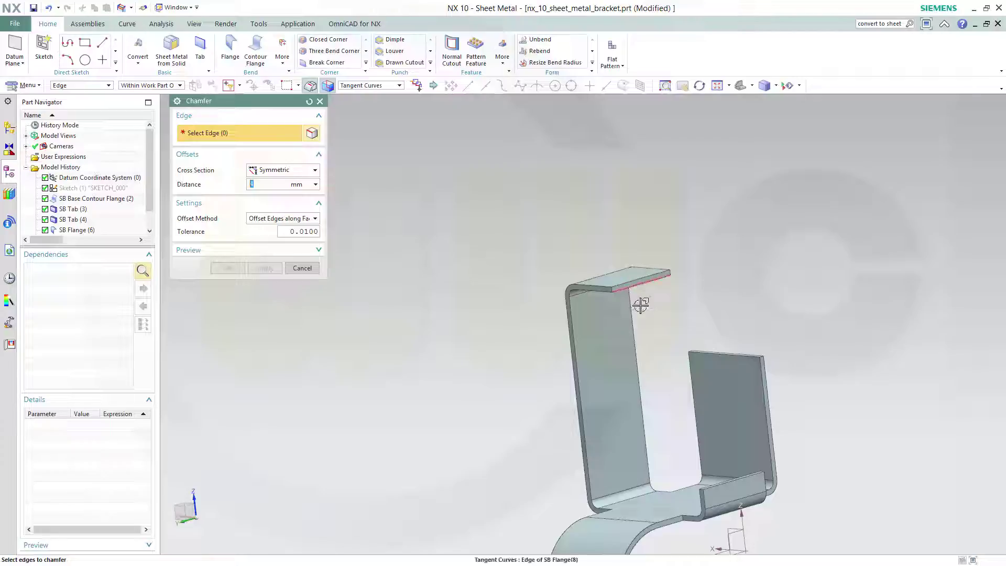
pyautogui.scroll(3, 634, 314)
pyautogui.scroll(1, 620, 320)
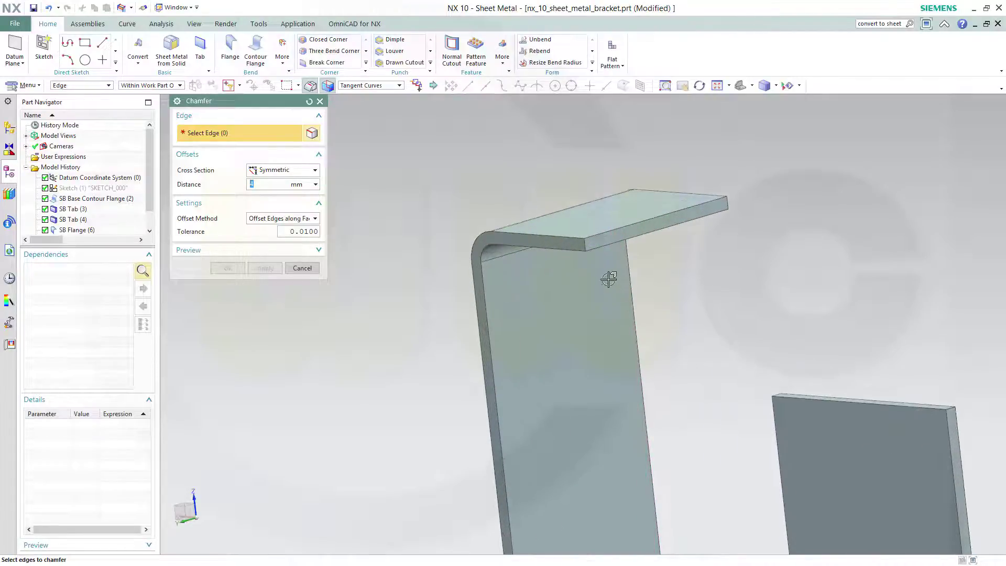
pyautogui.click(580, 241)
pyautogui.click(631, 259)
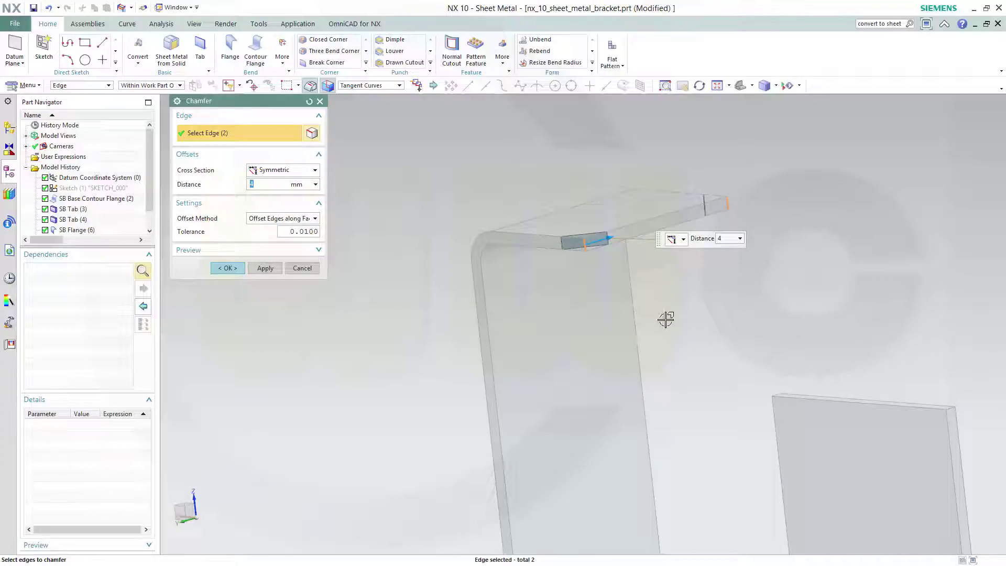
pyautogui.click(950, 409)
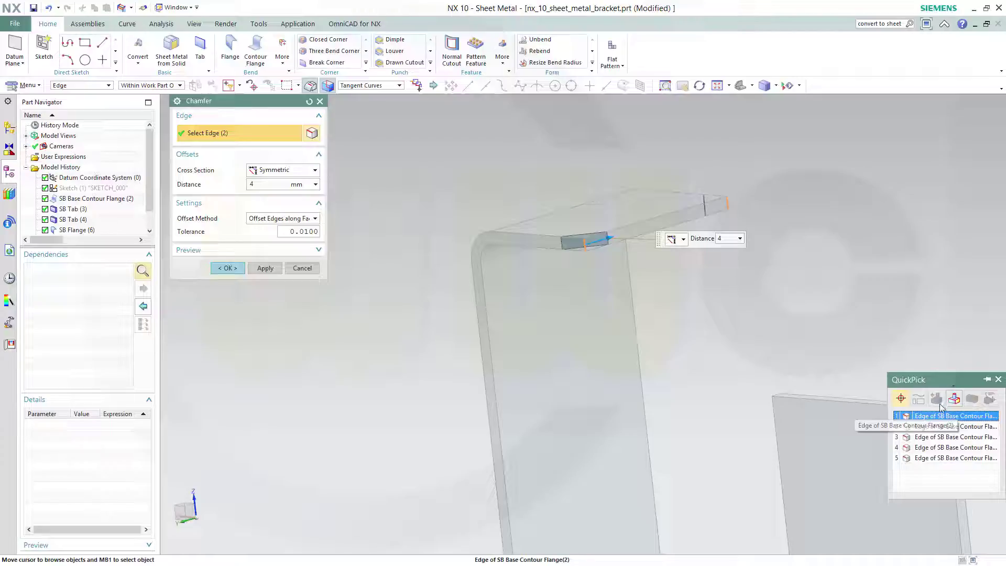
pyautogui.moveTo(941, 383); pyautogui.dragTo(872, 238)
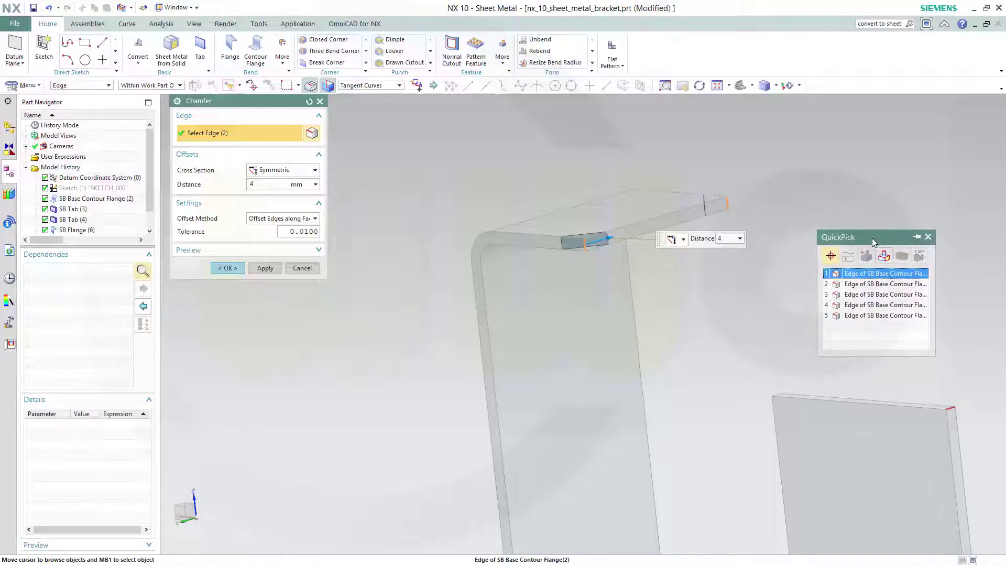
pyautogui.click(879, 273)
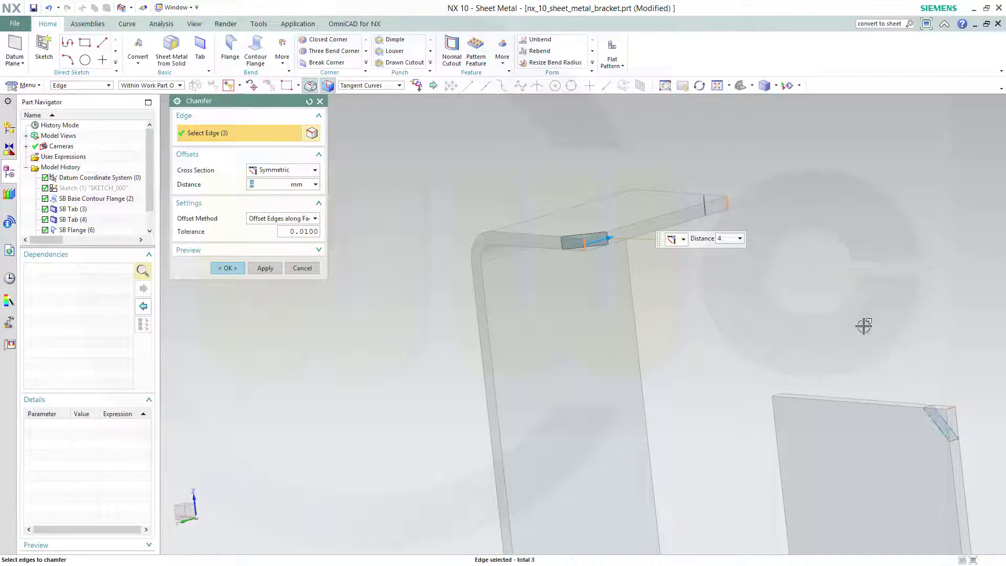
# Add the three remaining lower flange corner edges and apply the 4 mm symmetric chamfer
pyautogui.click(777, 394)
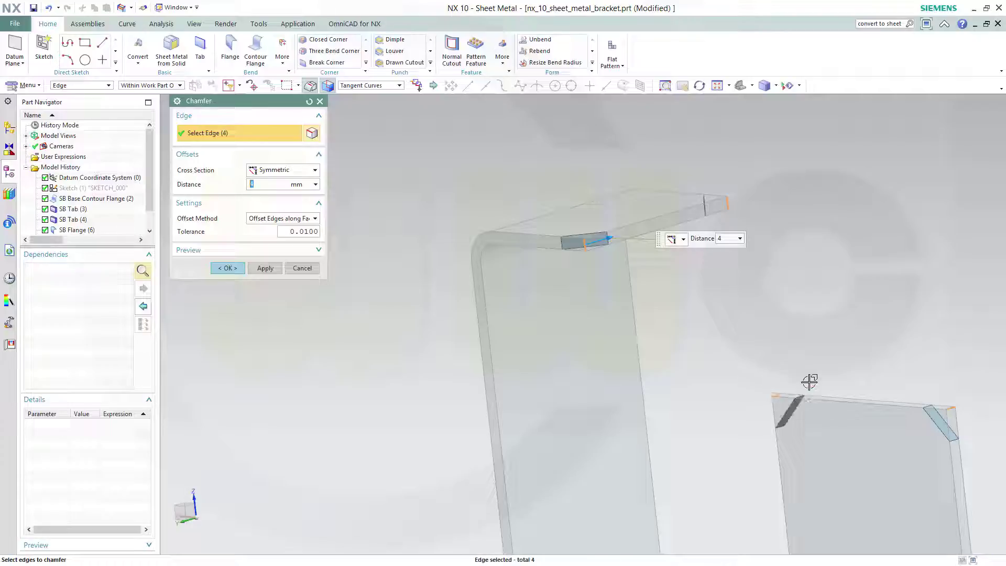
pyautogui.scroll(-3, 815, 441)
pyautogui.keyDown('shift'); pyautogui.moveTo(813, 440); pyautogui.dragTo(681, 189, button='middle'); pyautogui.keyUp('shift')
pyautogui.scroll(6, 795, 368)
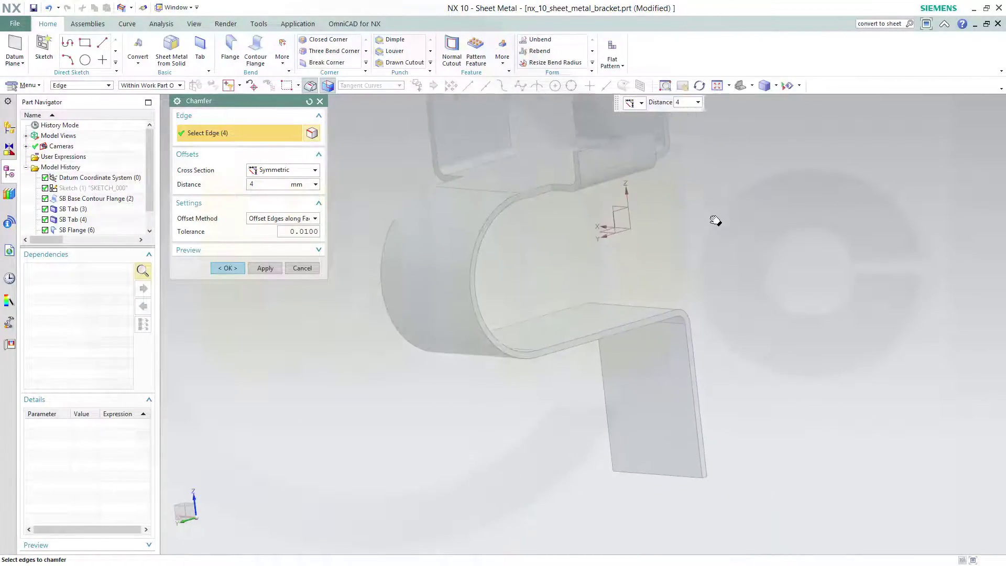
pyautogui.scroll(3, 727, 474)
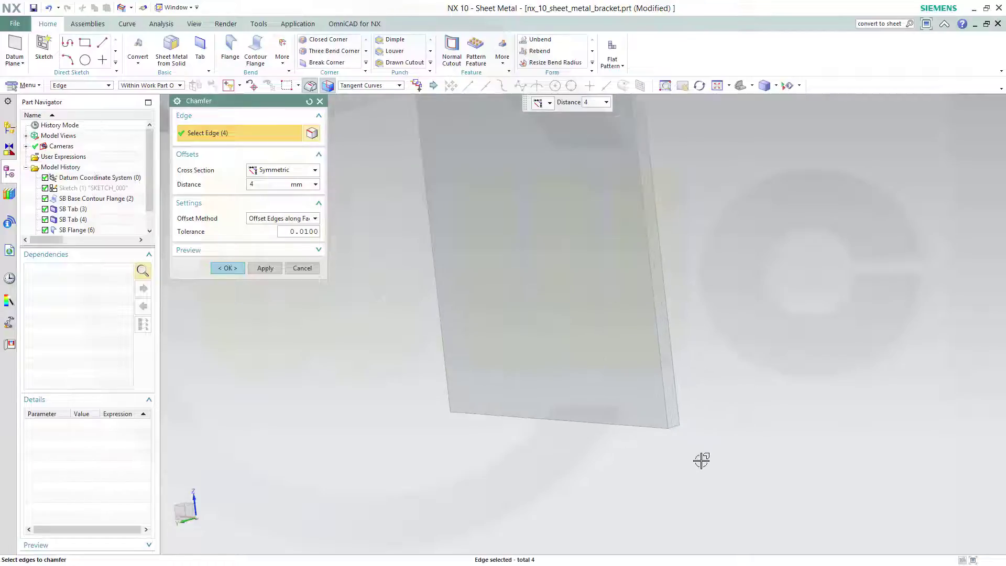
pyautogui.click(674, 426)
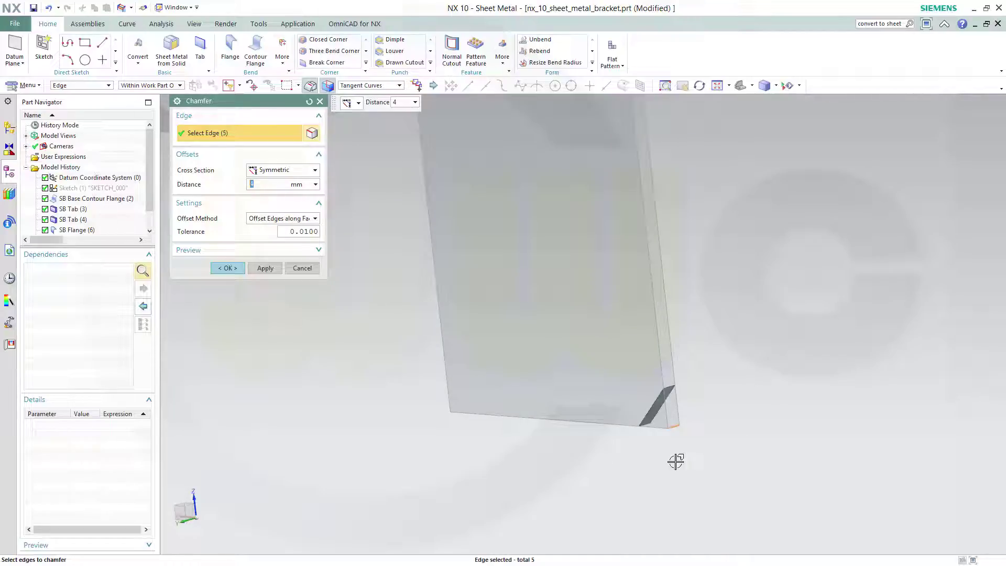
pyautogui.click(454, 409)
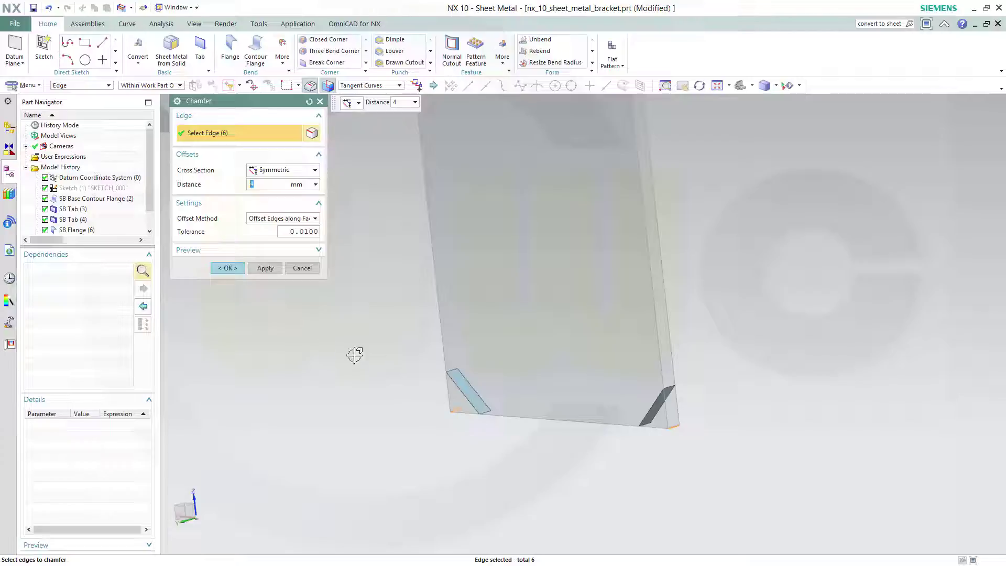
pyautogui.click(229, 269)
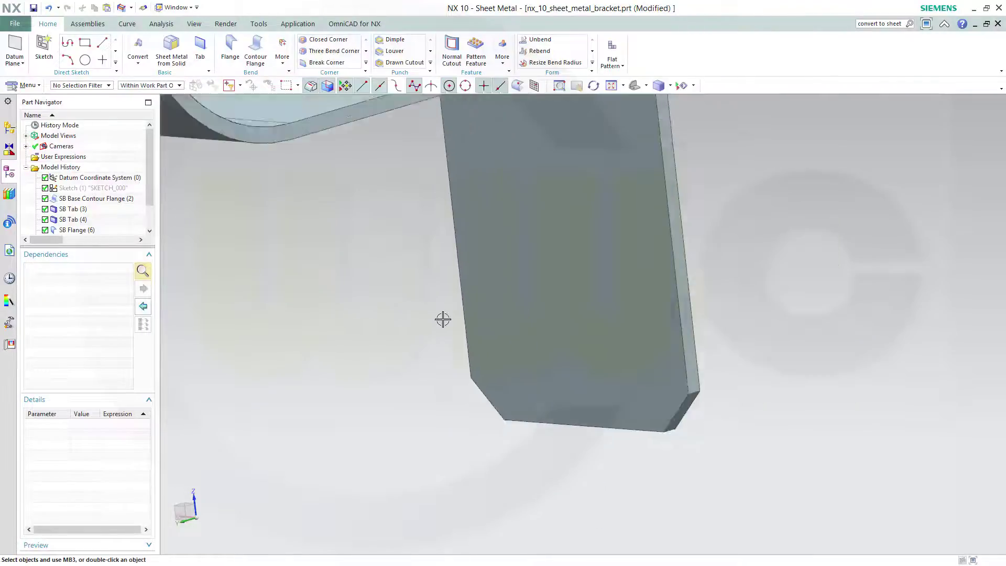
# Save nx_10_sheet_metal_bracket.prt and show the Flat Pattern options
pyautogui.scroll(-5, 539, 246)
pyautogui.scroll(3, 582, 302)
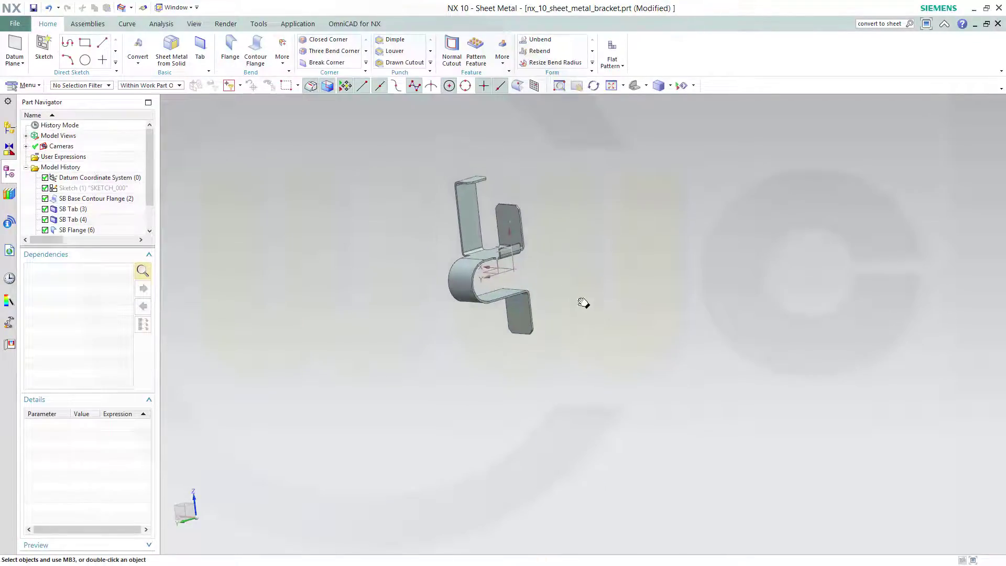
pyautogui.scroll(1, 670, 369)
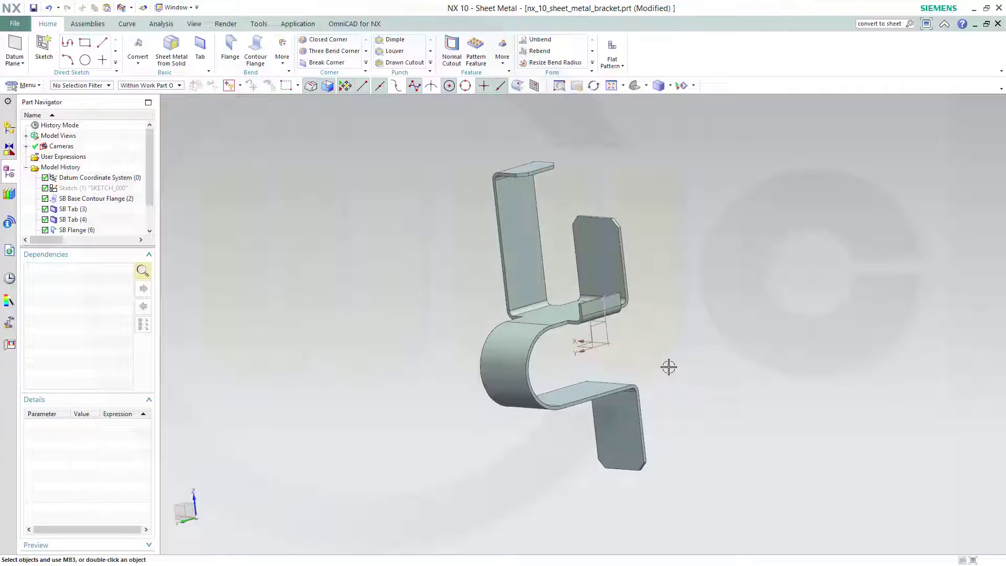
pyautogui.hotkey('ctrl', 's')
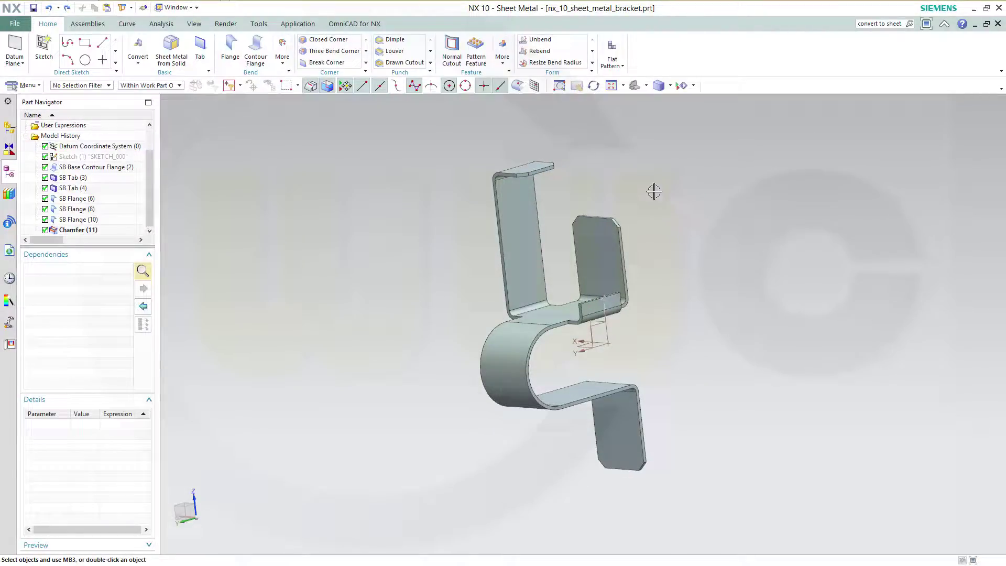
pyautogui.click(620, 72)
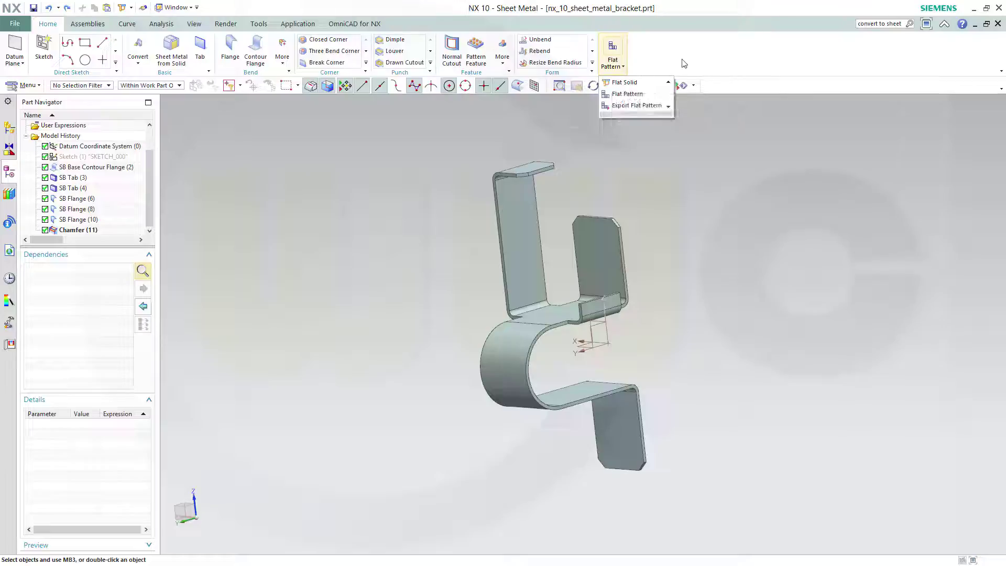
# Create a flat solid with the middle flat face kept stationary
pyautogui.click(626, 83)
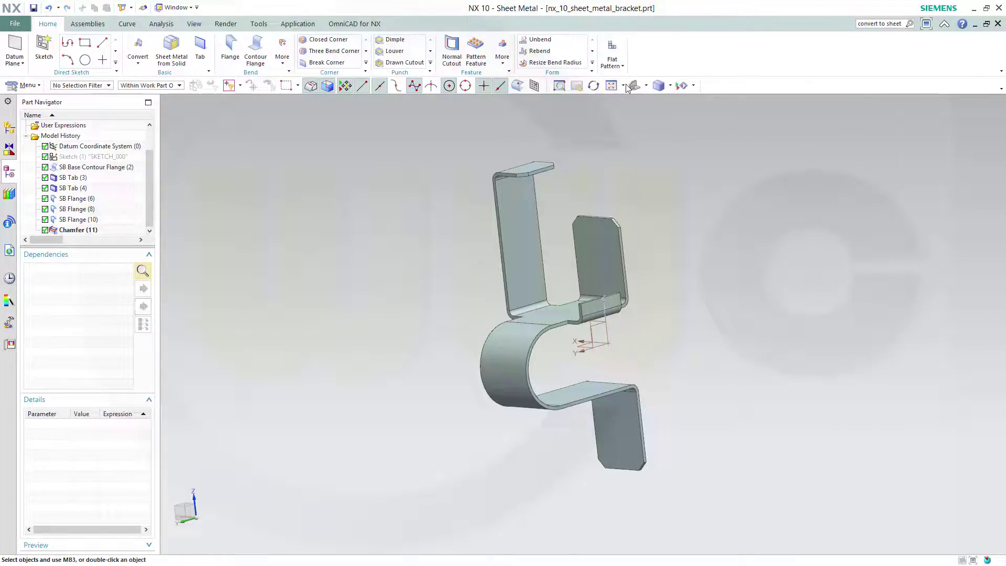
pyautogui.click(545, 308)
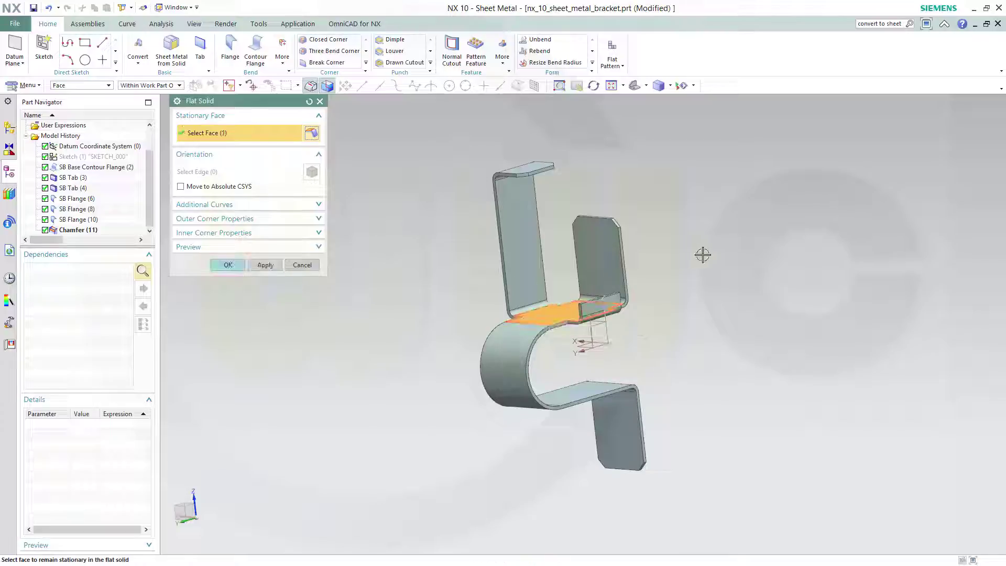
pyautogui.click(228, 265)
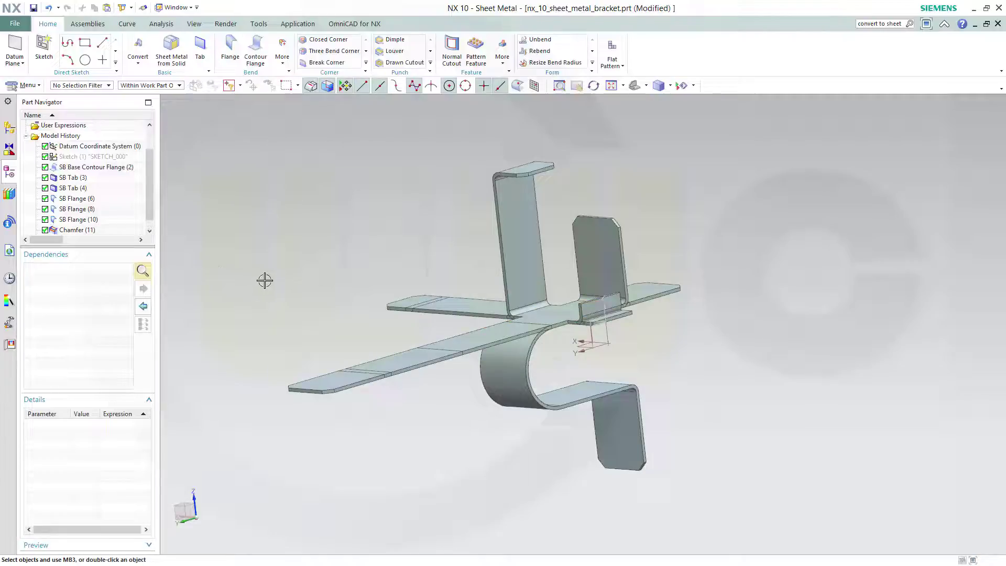
# Hide the bent Chamfer (11) body so only the flat solid shows
pyautogui.scroll(-1, 149, 220)
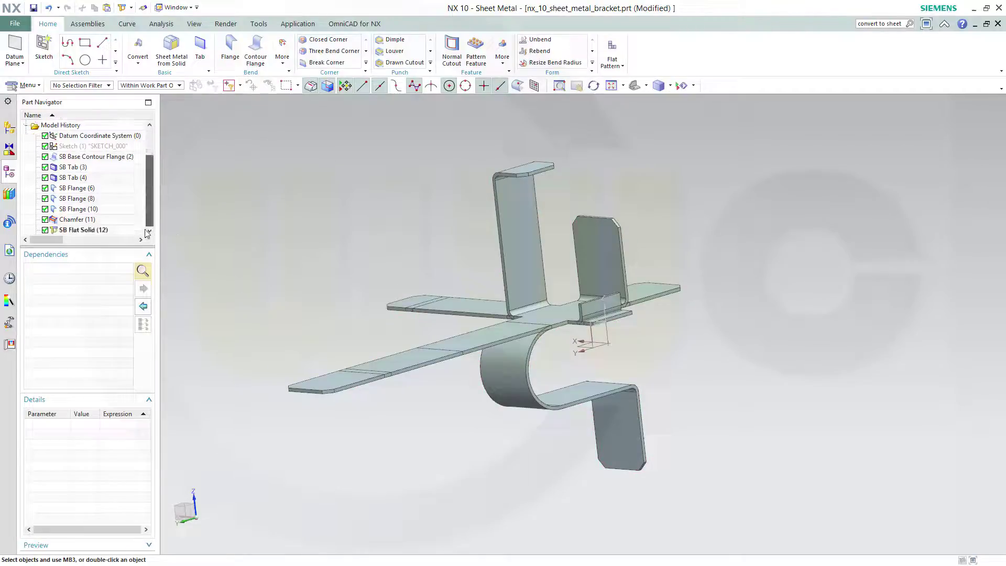
pyautogui.rightClick(77, 221)
pyautogui.click(102, 230)
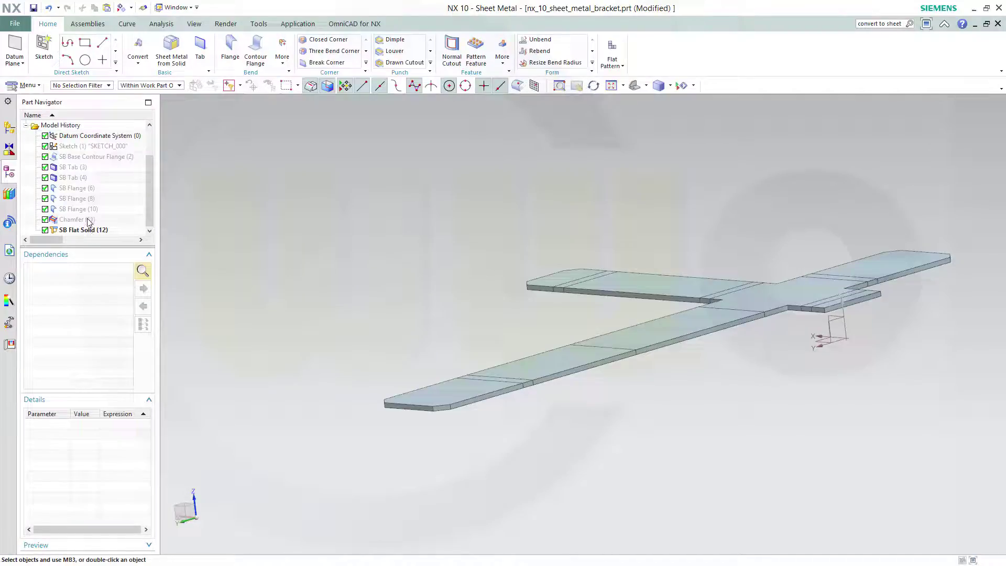
# Make Chamfer (11) the current feature and hide SB Flat Solid (12) to show the folded bracket
pyautogui.rightClick(88, 222)
pyautogui.click(108, 229)
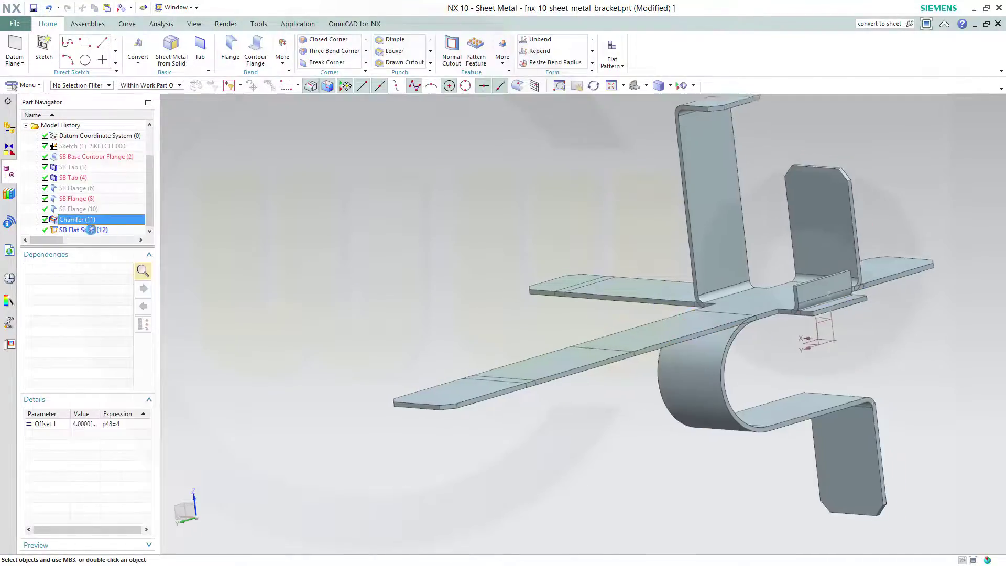
pyautogui.click(46, 230)
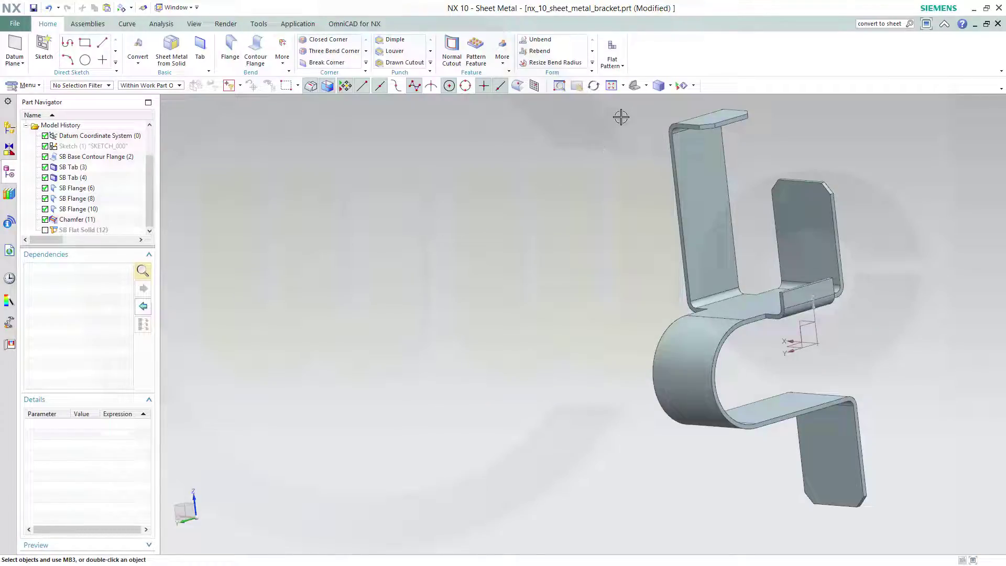
pyautogui.click(617, 51)
# Create a flat pattern with the middle flat face as Upward Face, placed in FLAT-PATTERN#1
pyautogui.click(628, 94)
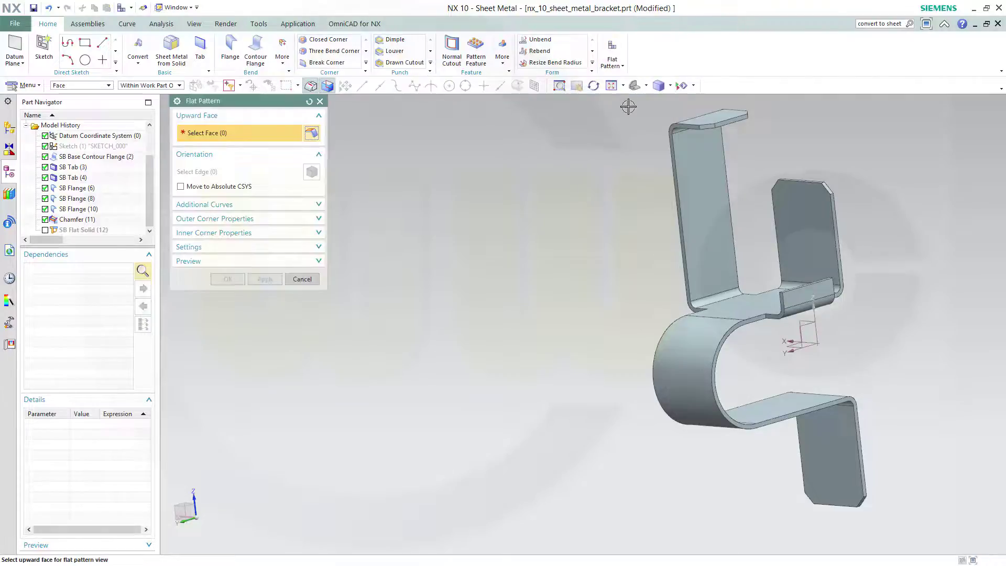
pyautogui.click(750, 302)
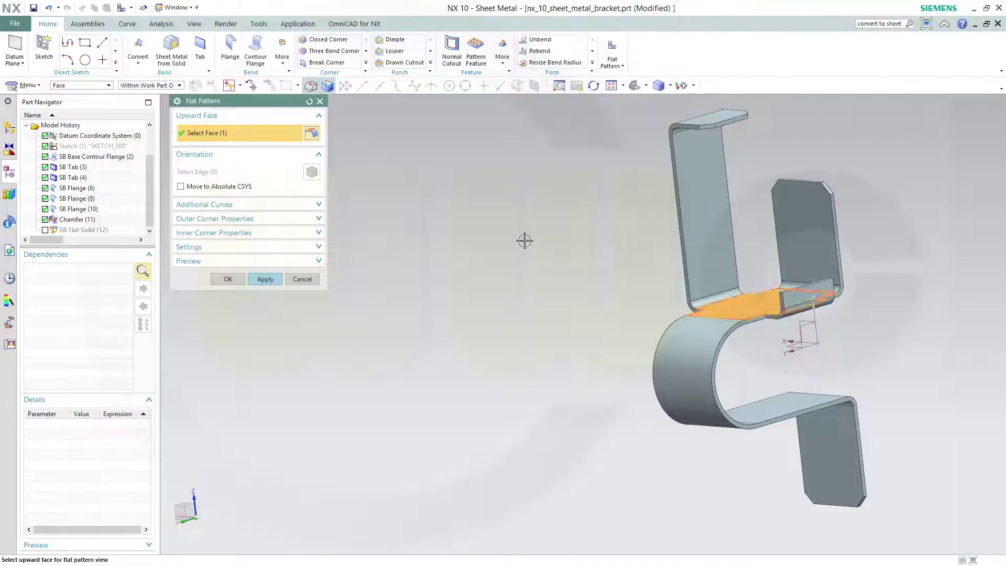
pyautogui.click(228, 279)
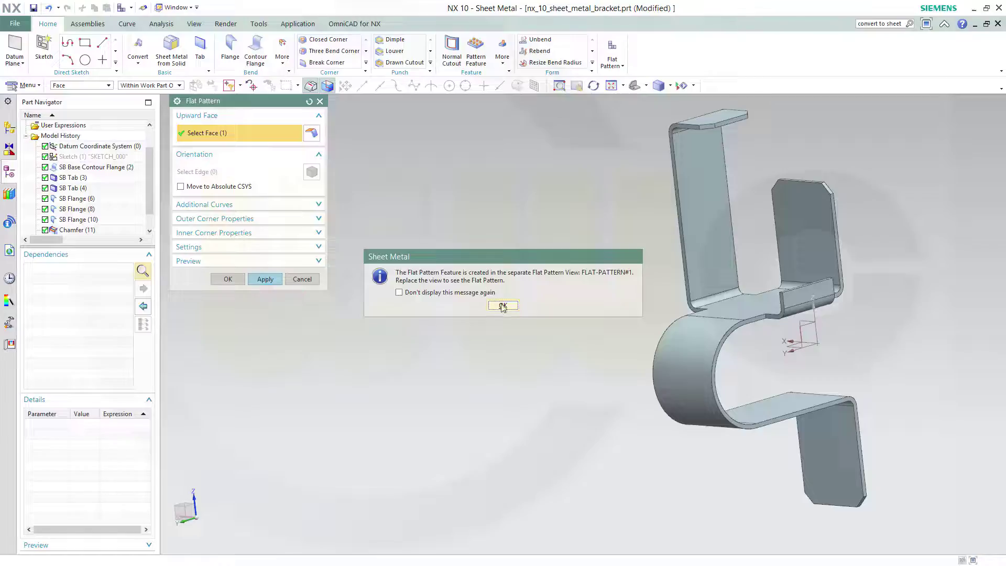
pyautogui.click(502, 306)
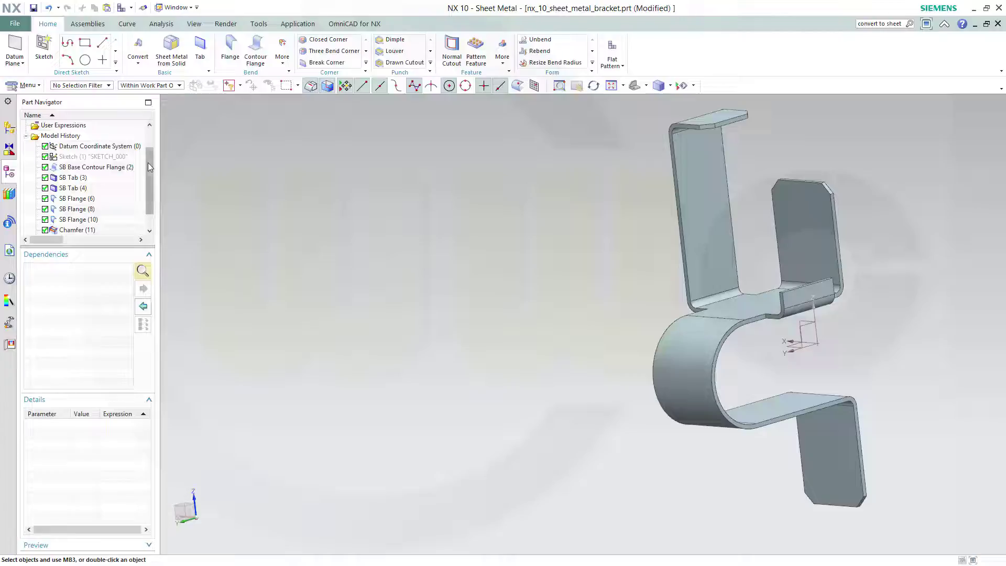
# Display the FLAT-PATTERN#1 model view to inspect bend labels, then switch back to Isometric
pyautogui.moveTo(149, 163); pyautogui.dragTo(148, 137)
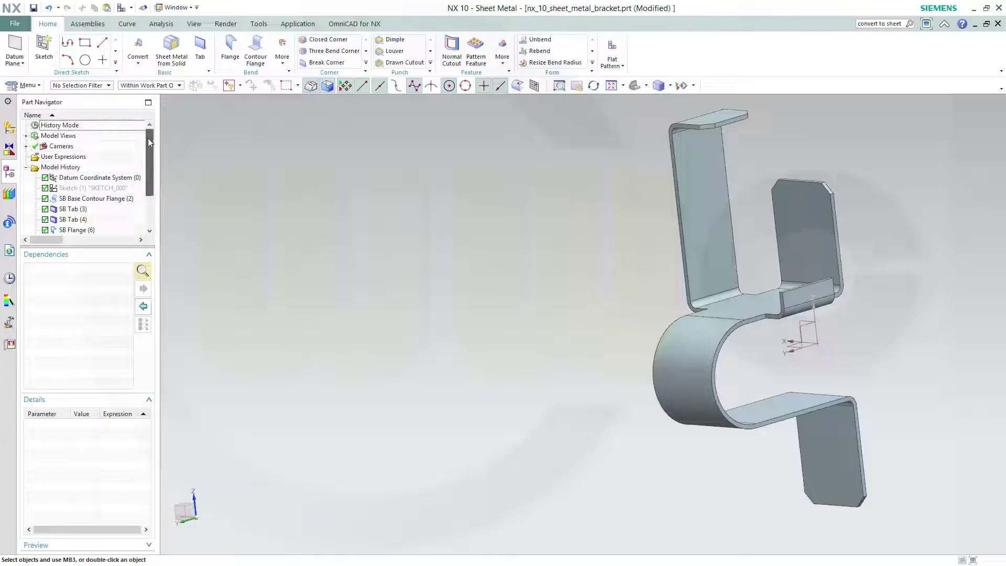
pyautogui.click(27, 136)
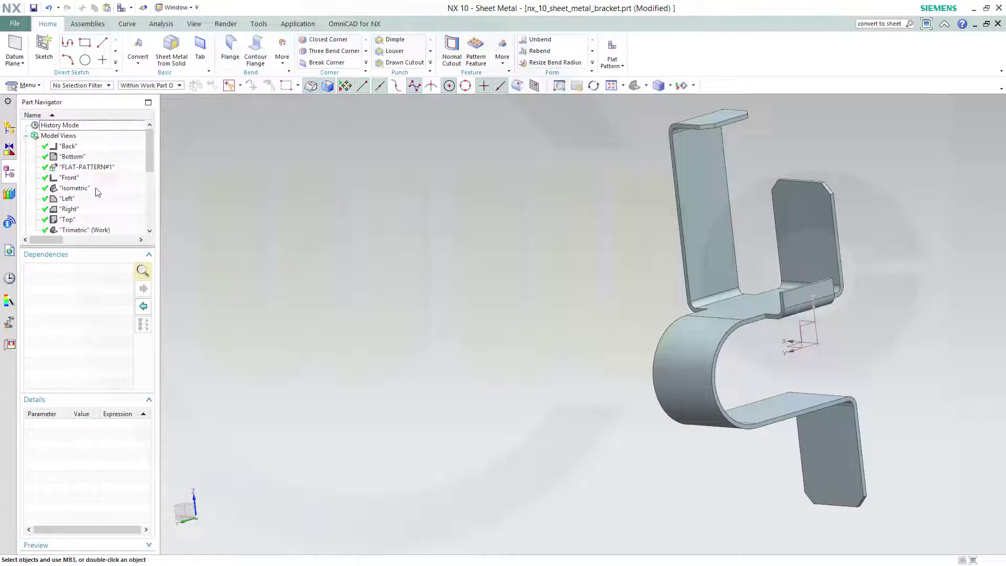
pyautogui.doubleClick(86, 168)
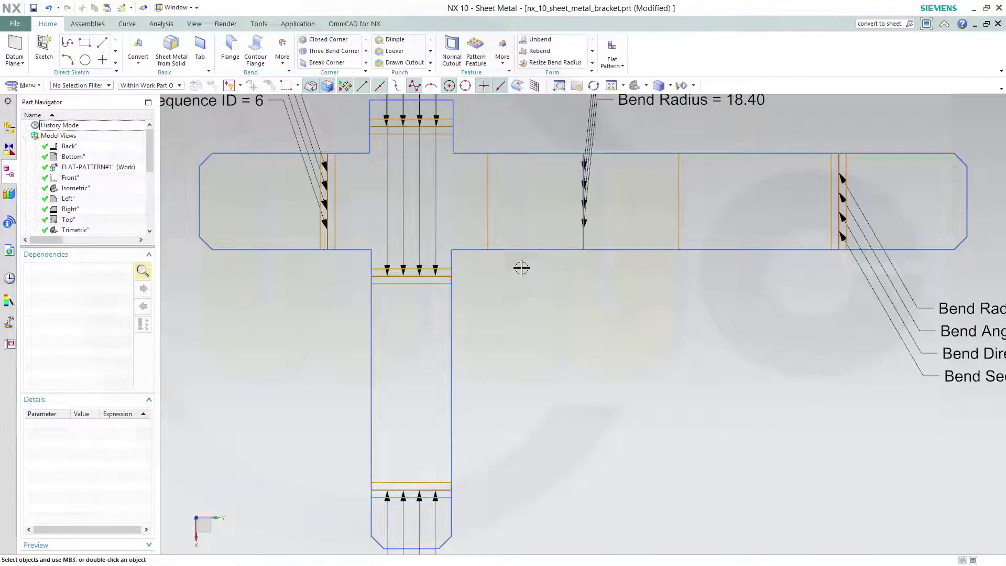
pyautogui.scroll(-2, 613, 299)
pyautogui.scroll(5, 624, 303)
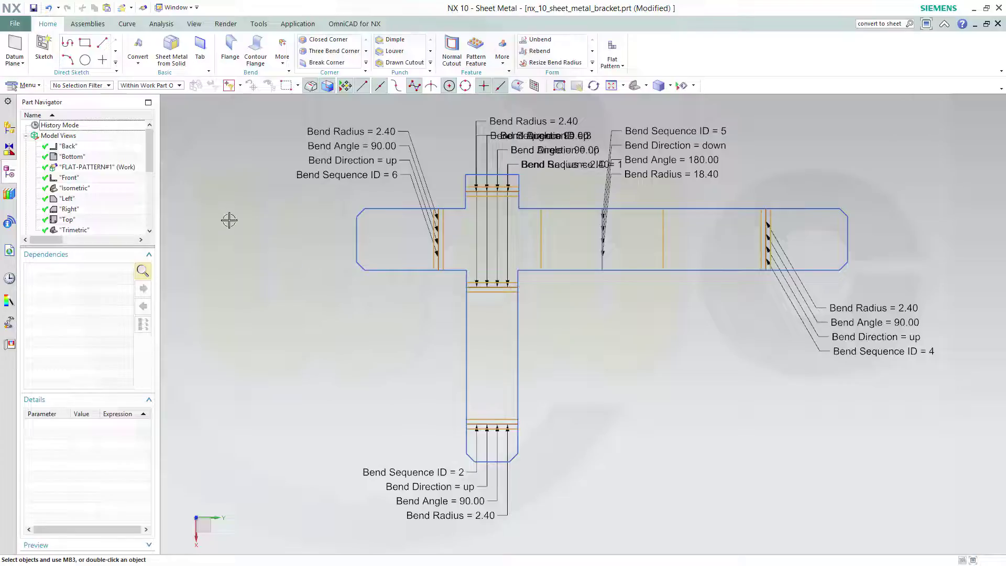
pyautogui.doubleClick(82, 189)
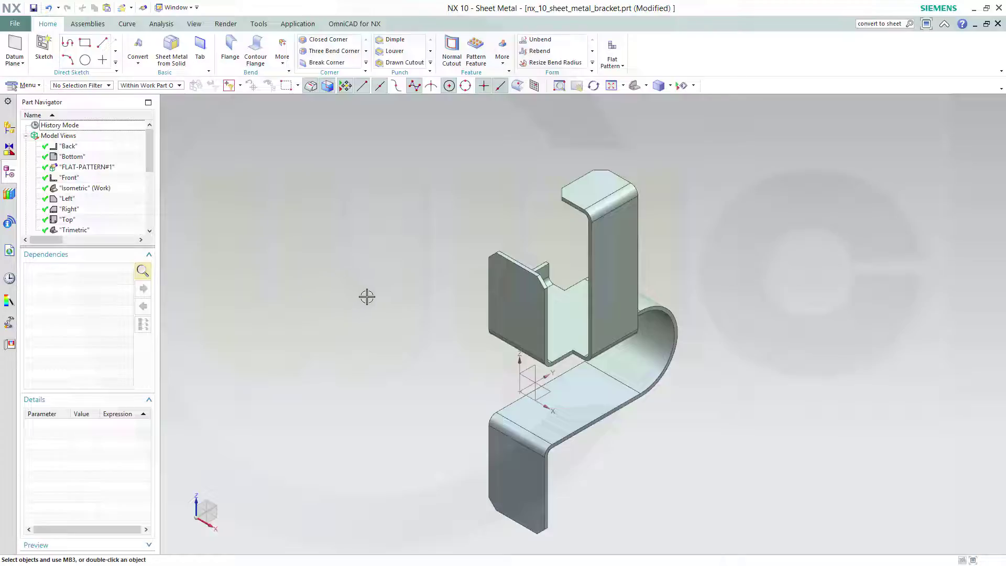
pyautogui.moveTo(367, 297); pyautogui.dragTo(529, 338, button='middle')
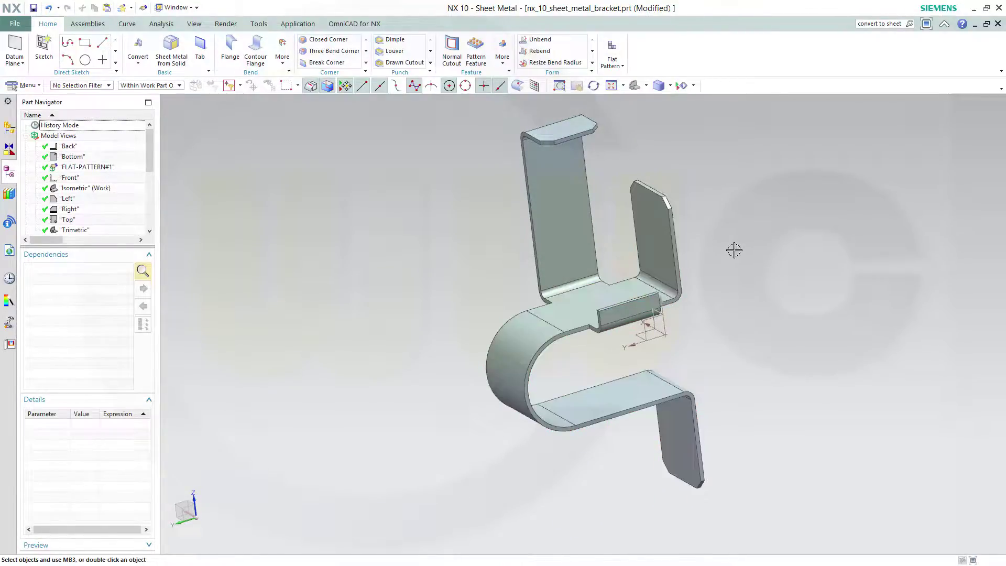